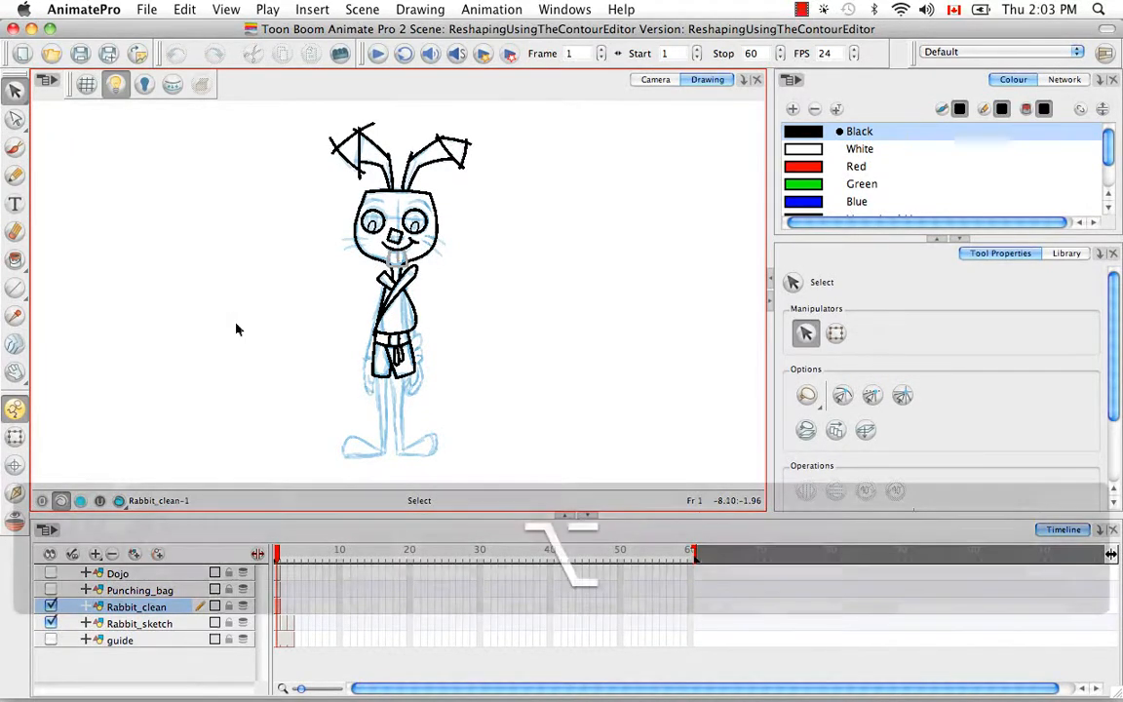
Step: Select the outline of the rabbit's jacket on the Rabbit_clean layer with the Select tool, with the torso rotated and enlarged
key(alt+a)
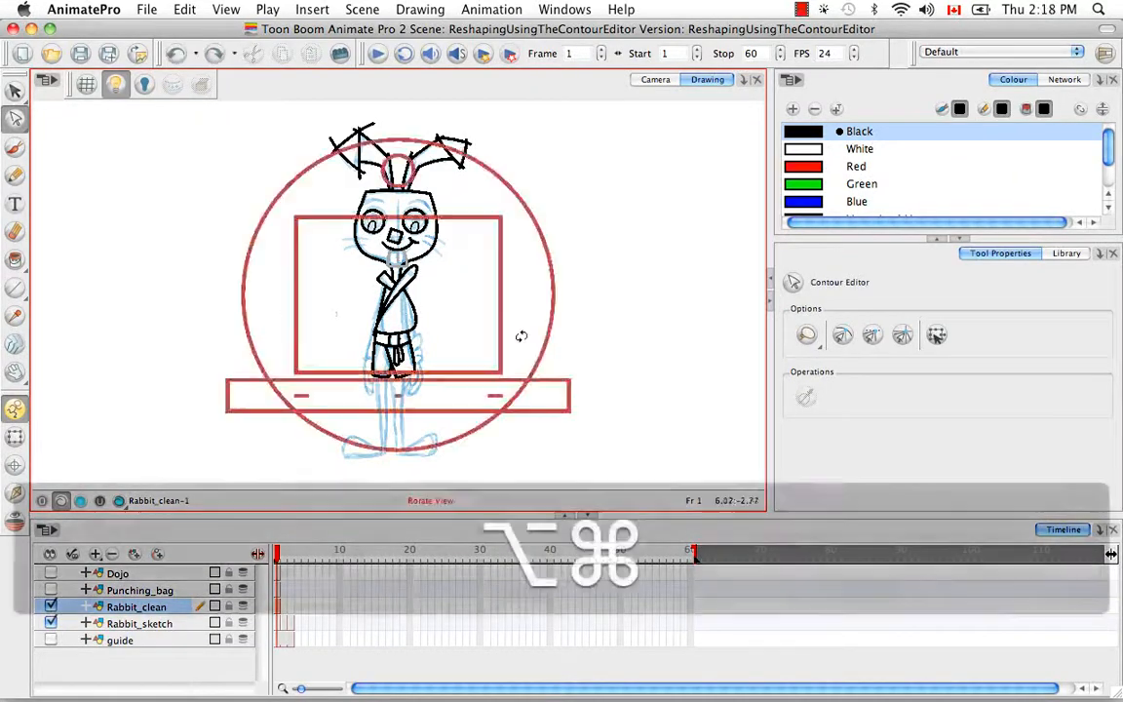
mouse_move(519, 334)
mouse_down()
mouse_move(487, 394)
mouse_move(479, 366)
mouse_up()
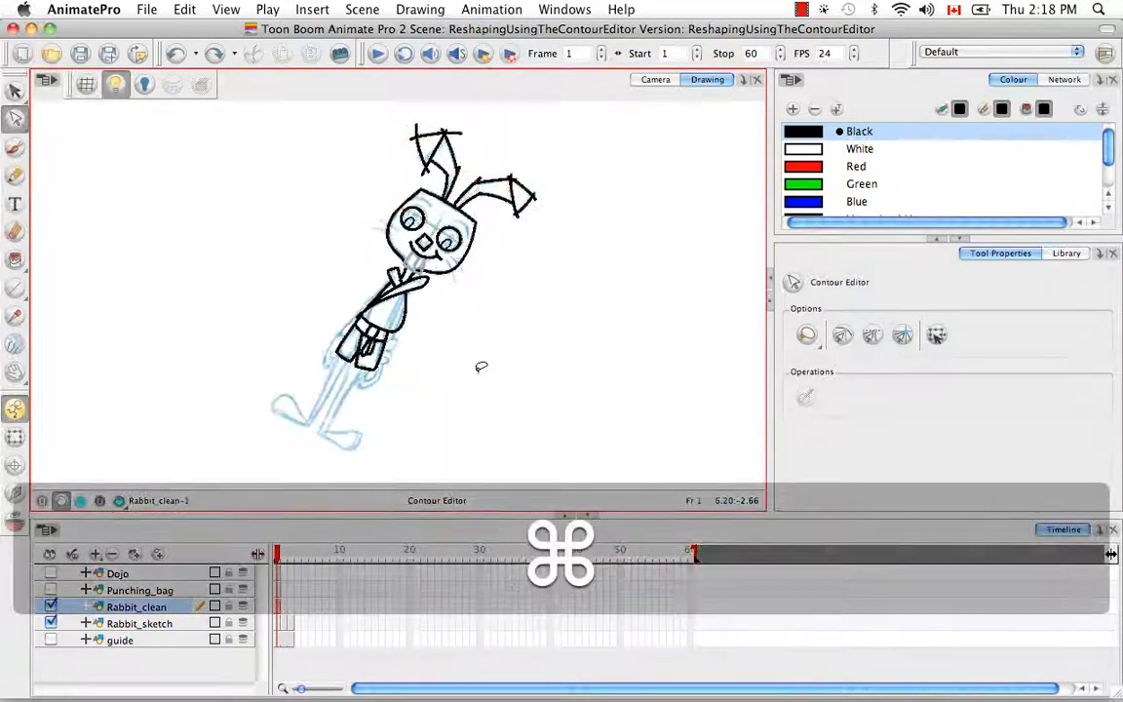
key(super+equal)
key(super+equal)
key(super+equal)
key(space)
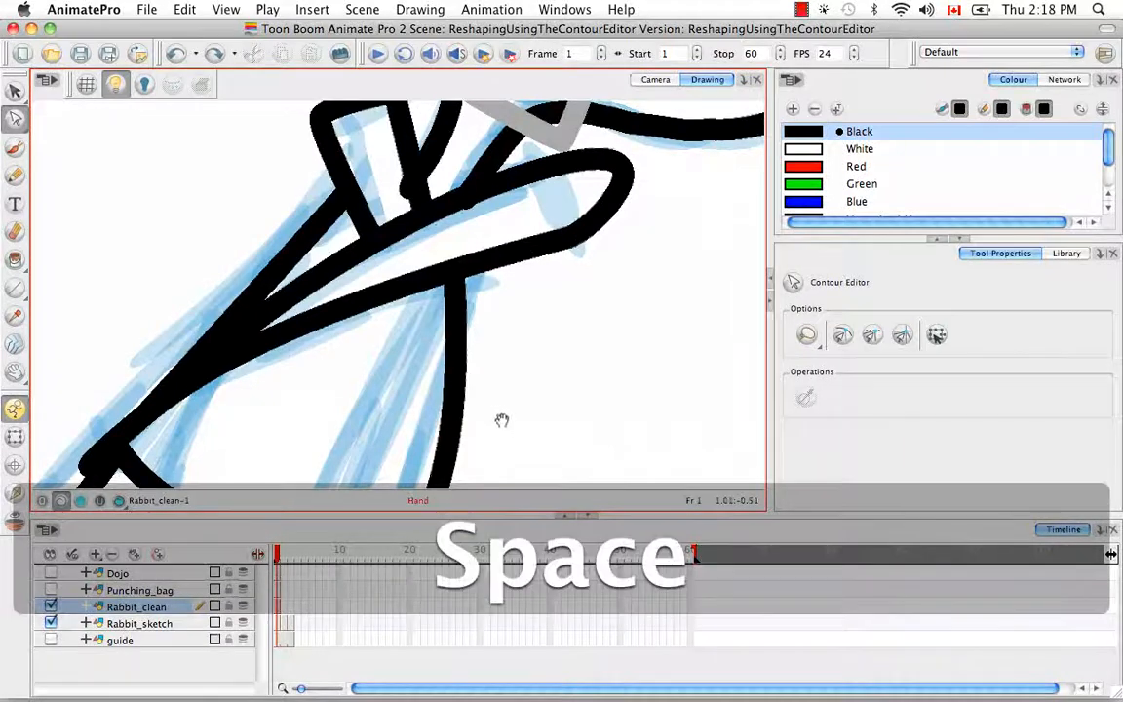
drag(501, 421, 526, 306)
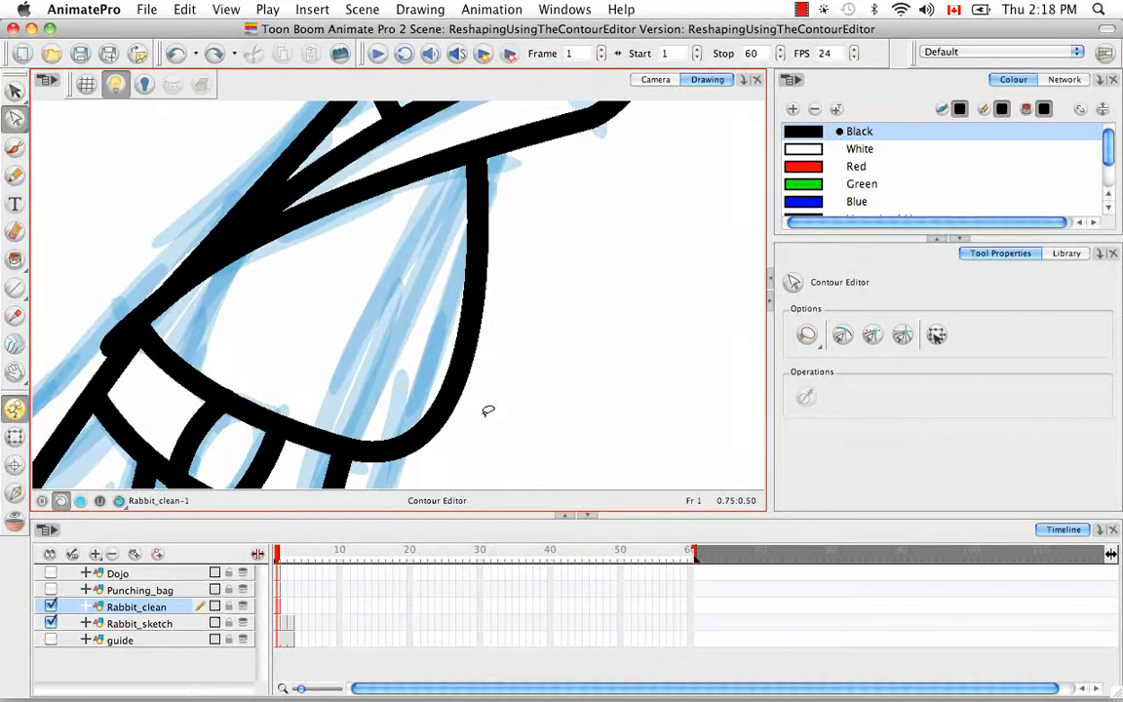
key(alt+v)
mouse_move(488, 414)
mouse_down()
mouse_move(432, 351)
mouse_move(506, 411)
mouse_up()
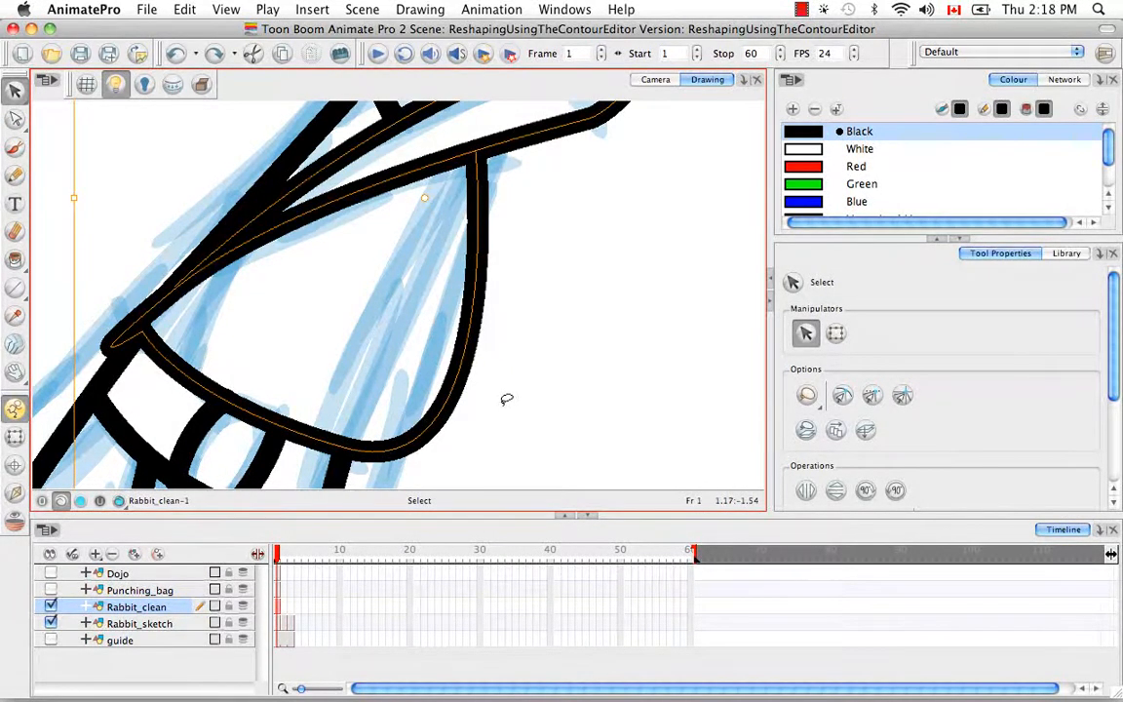
Step: Alternate between the Select tool and the Contour Editor to compare them, and show the contour points of the jacket outline
key(alt+a)
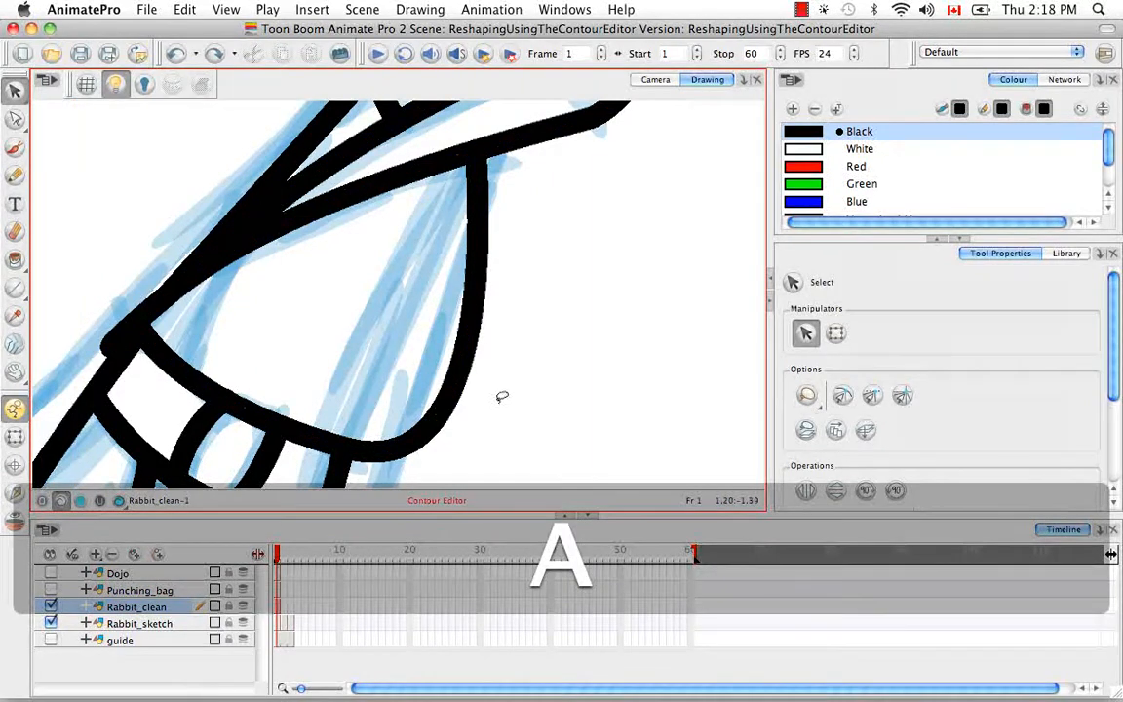
key(alt+v)
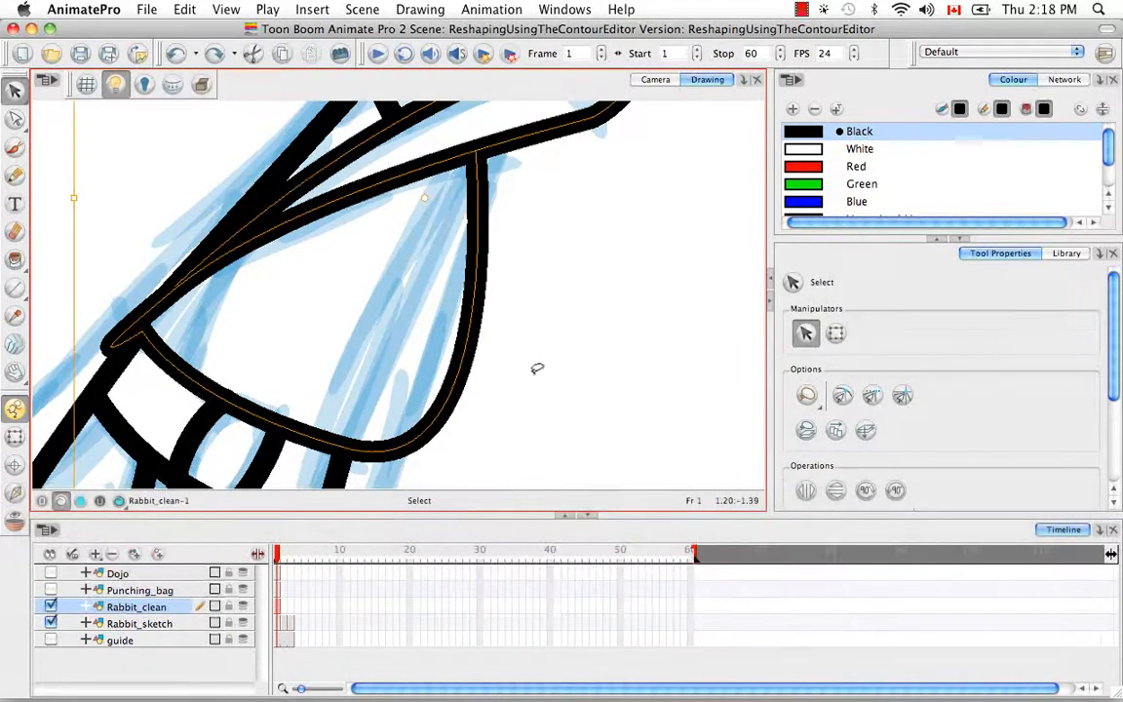
key(alt+a)
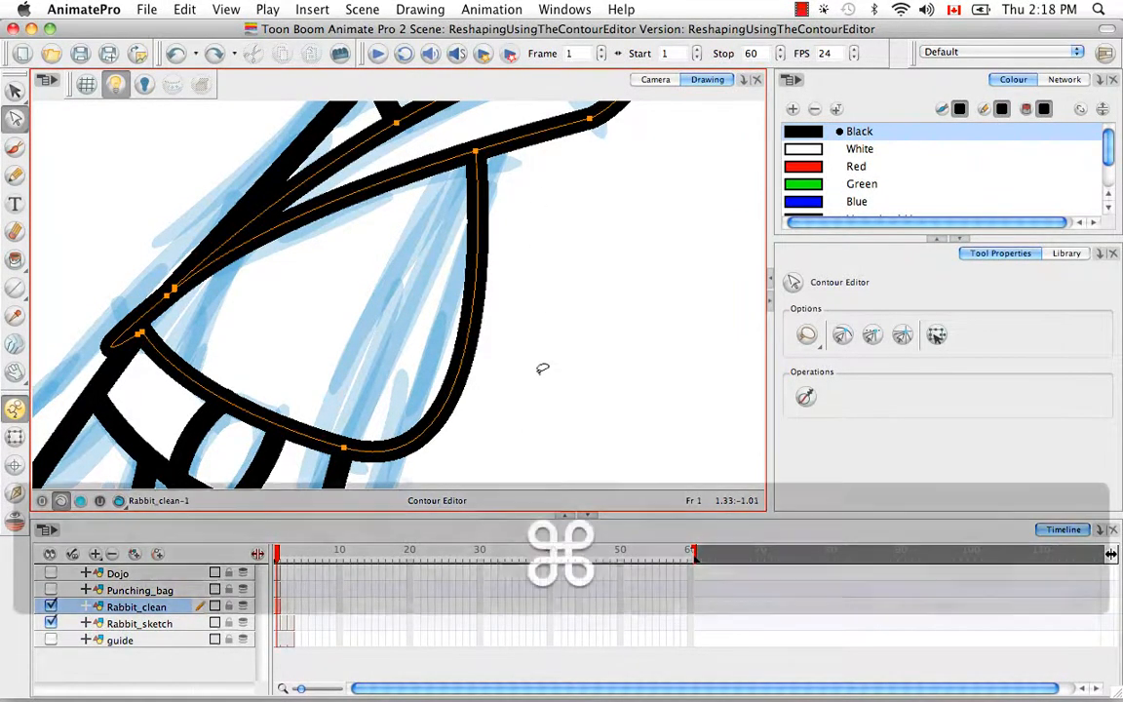
key(super+minus)
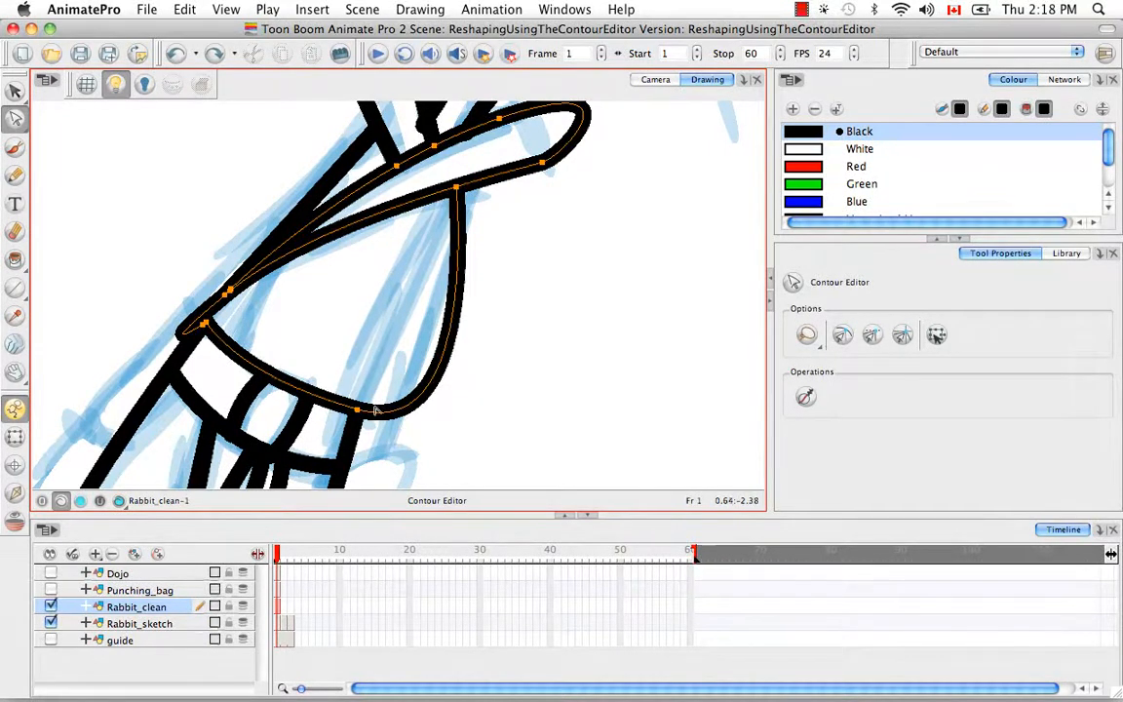
Step: Try to reshape the jacket's hem by swinging the Bezier handles of its lower front corner point together, and undo the changes
drag(359, 414, 476, 444)
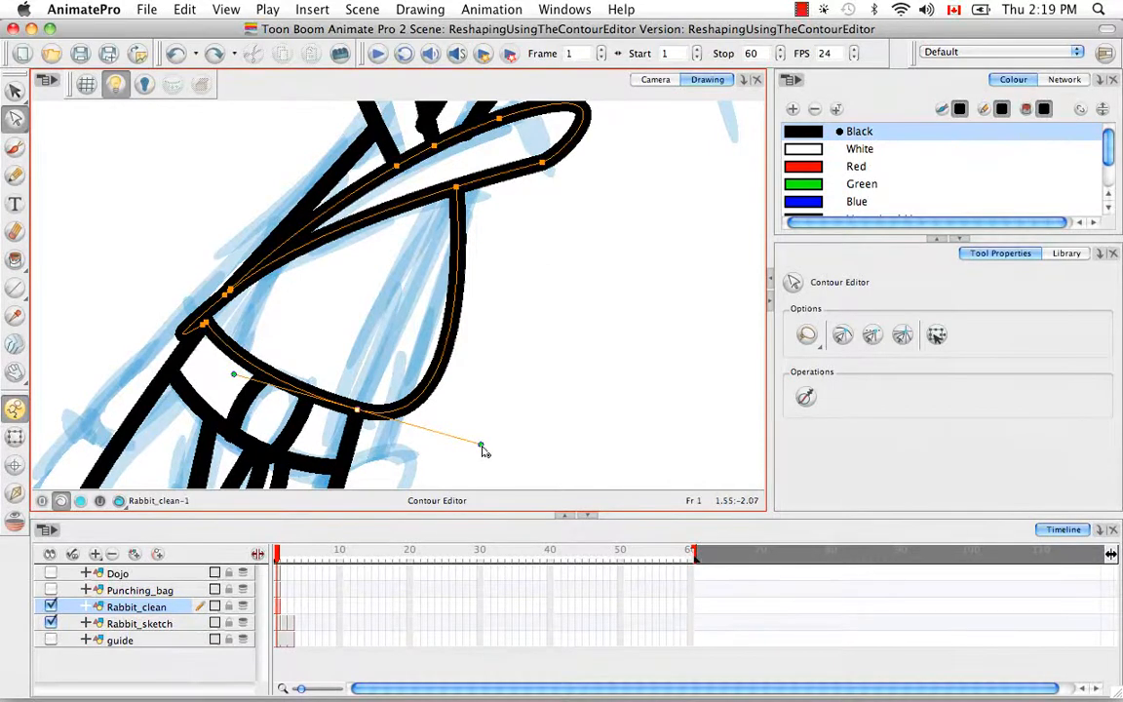
key(alt)
mouse_move(481, 446)
mouse_down()
mouse_move(470, 376)
mouse_move(478, 434)
mouse_move(476, 403)
mouse_up()
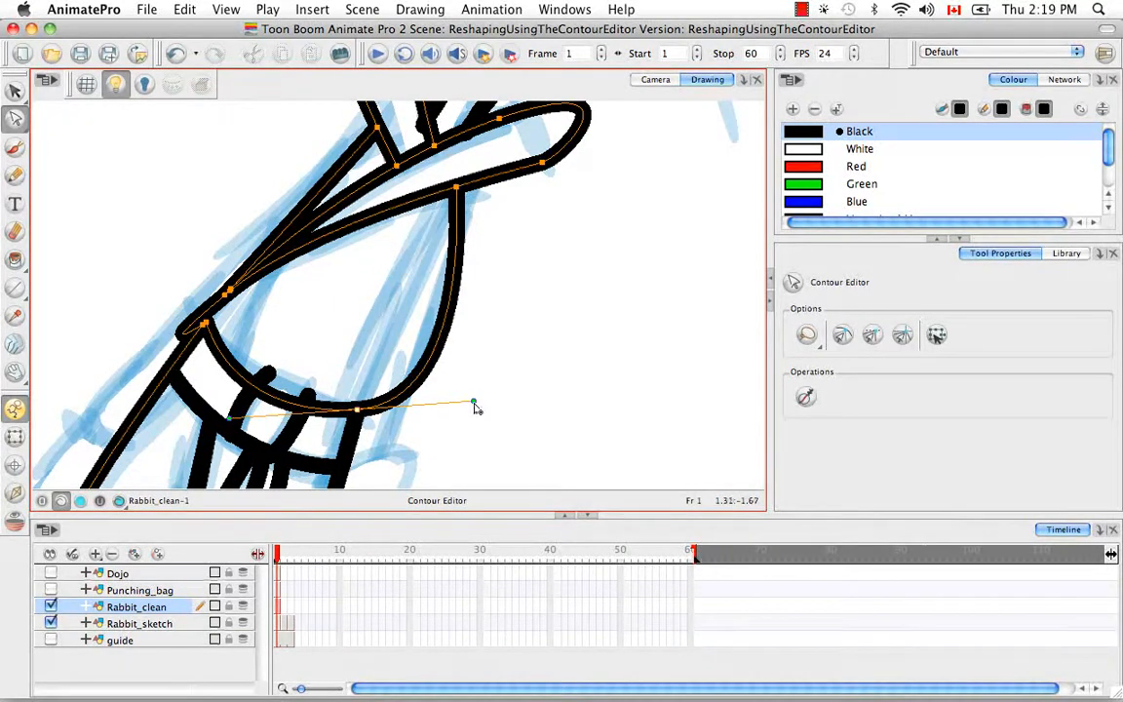
drag(474, 400, 473, 431)
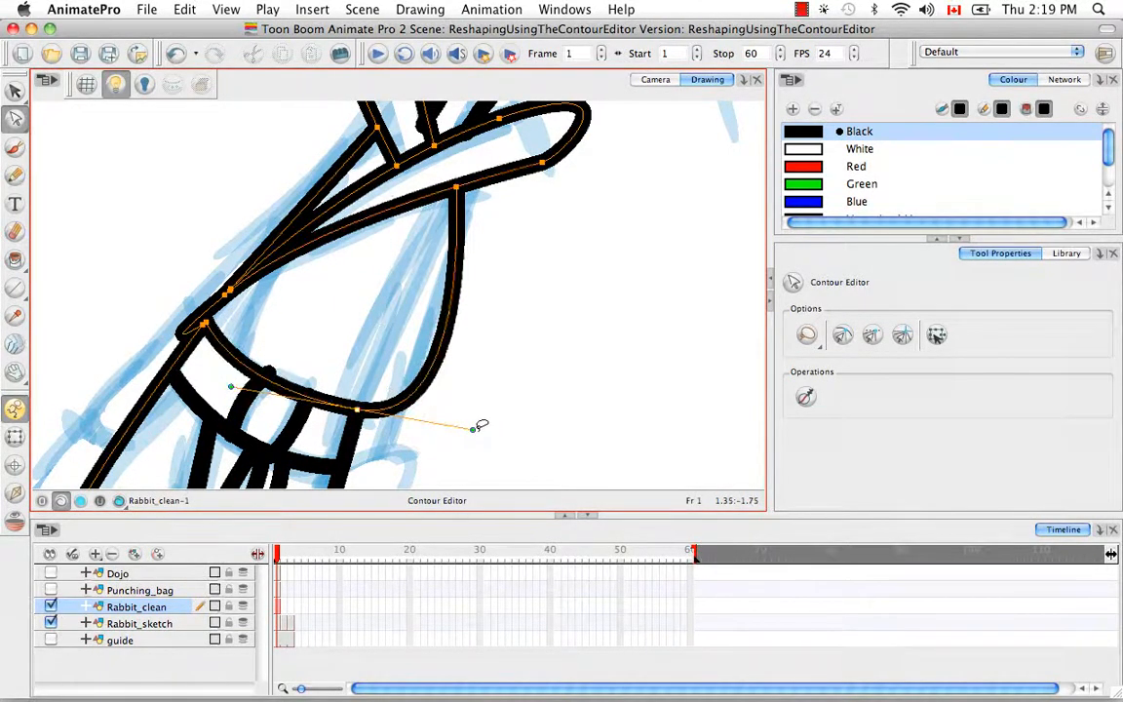
key(super+z)
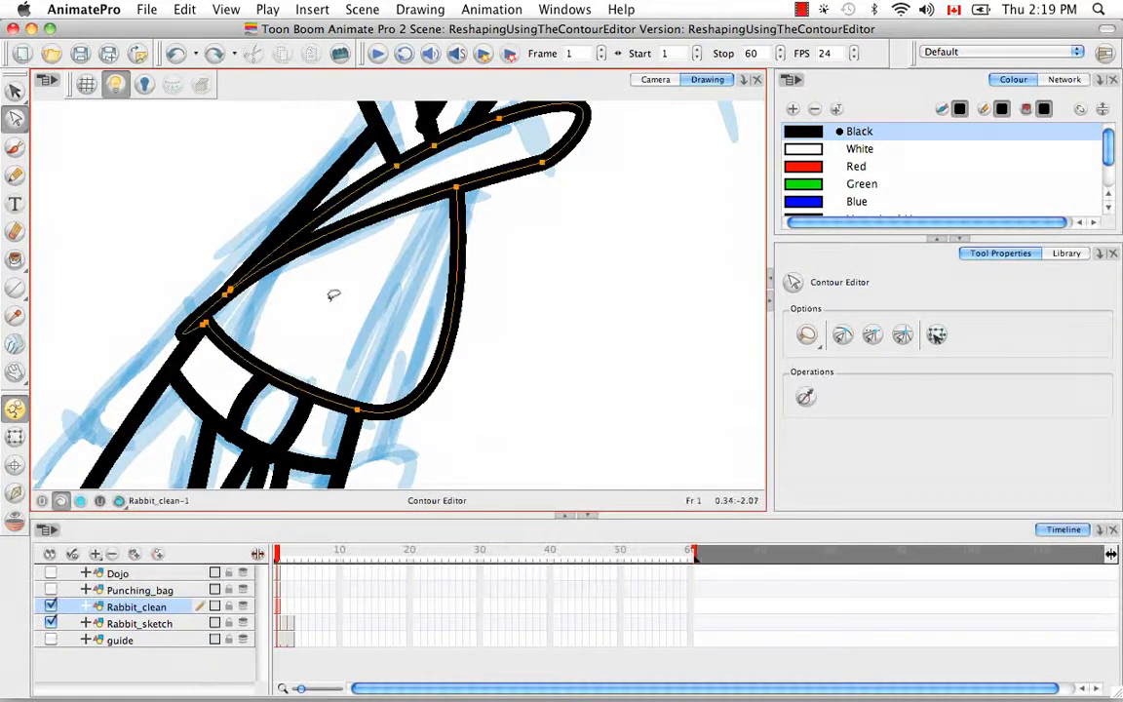
Step: Straighten the jacket's front edge by moving only one Bezier handle of the lower front corner point independently up toward the sleeve
click(384, 417)
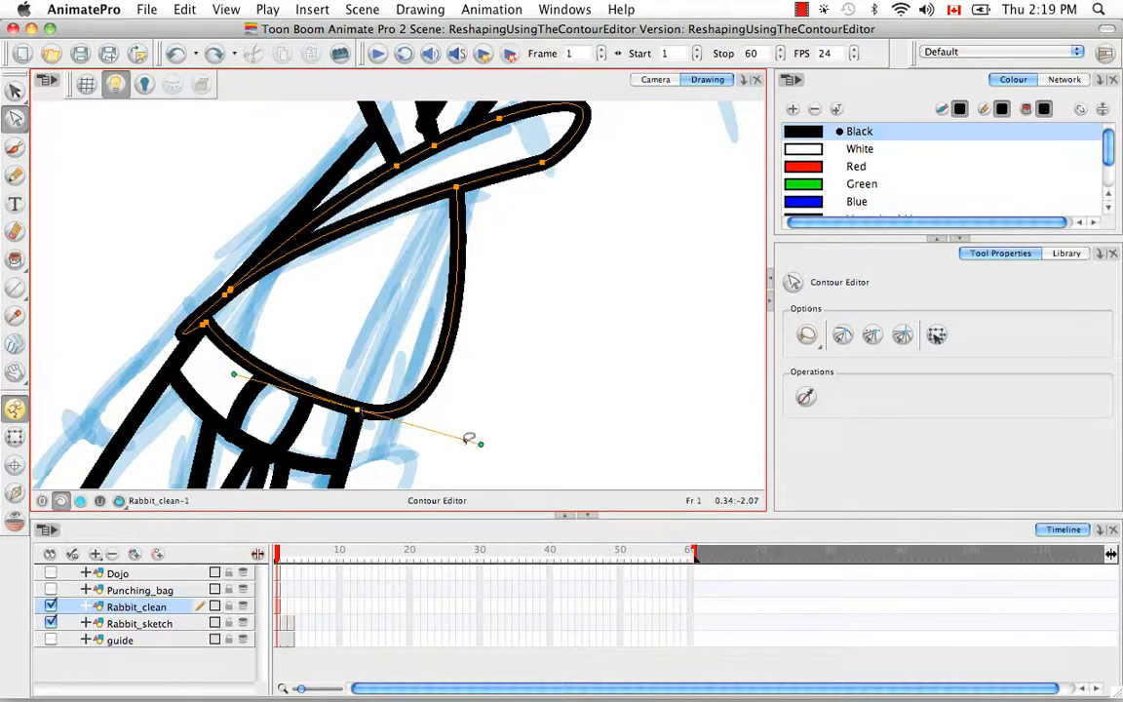
key(alt)
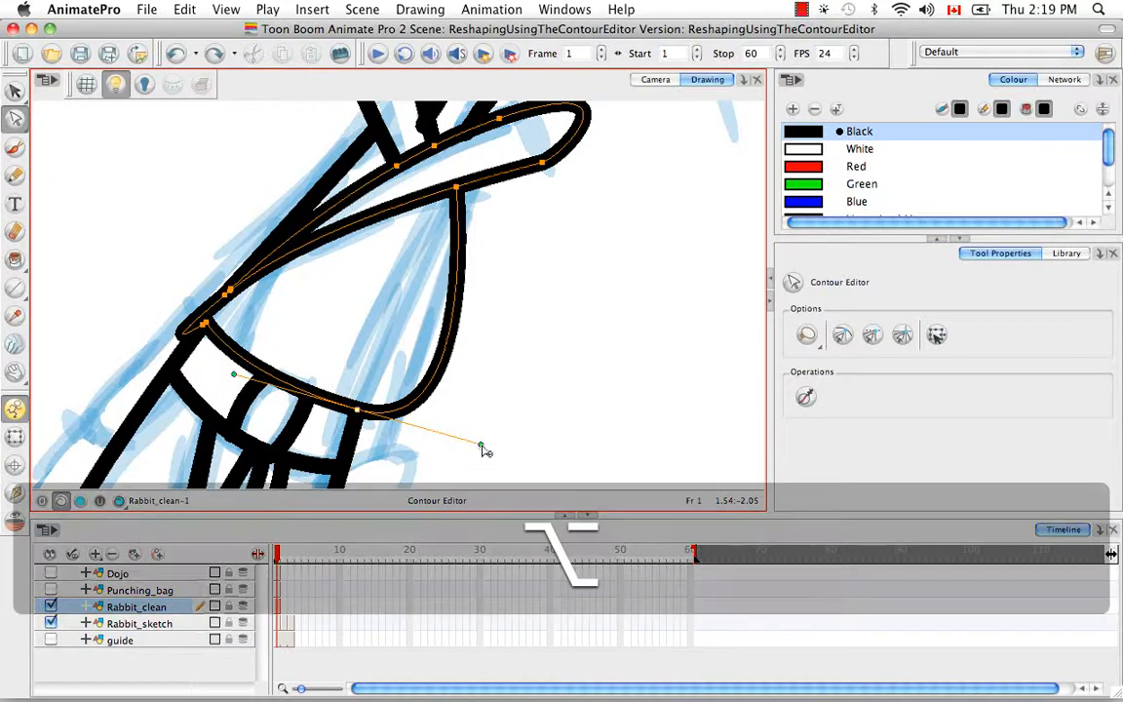
mouse_move(482, 448)
mouse_down()
mouse_move(459, 362)
mouse_move(402, 306)
mouse_up()
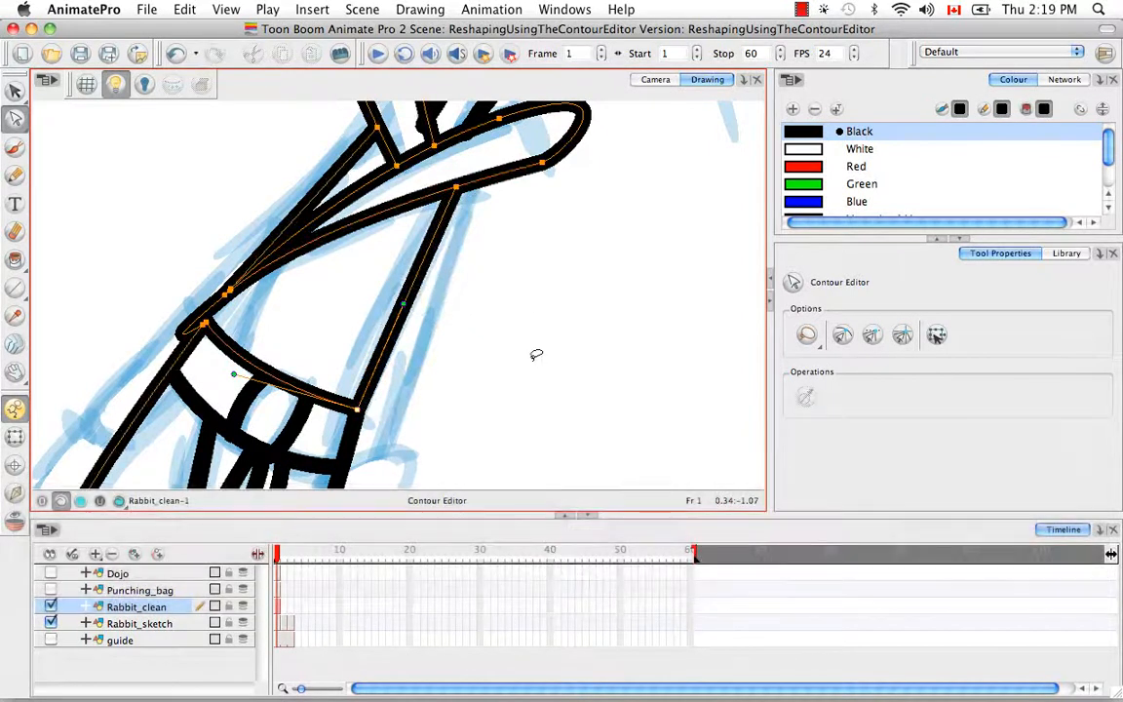
click(540, 386)
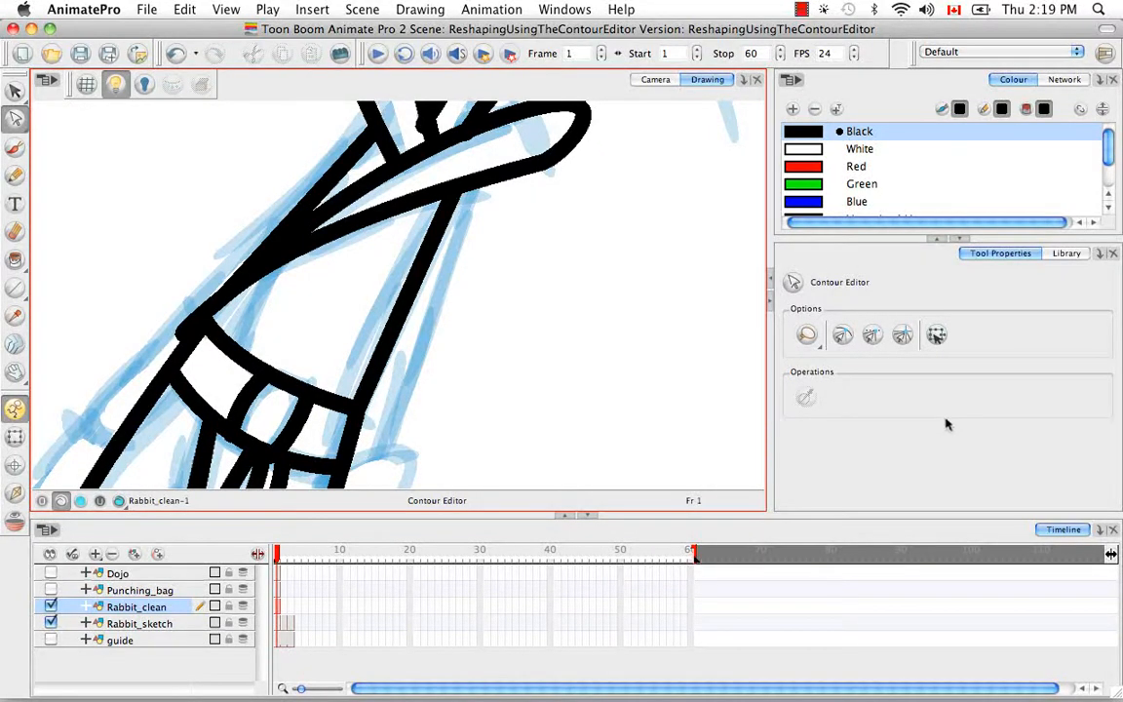
Step: Set the Contour Editor's selection mode to Marquee and box-select contour points at the jacket's lower corner and the sleeve end
click(817, 343)
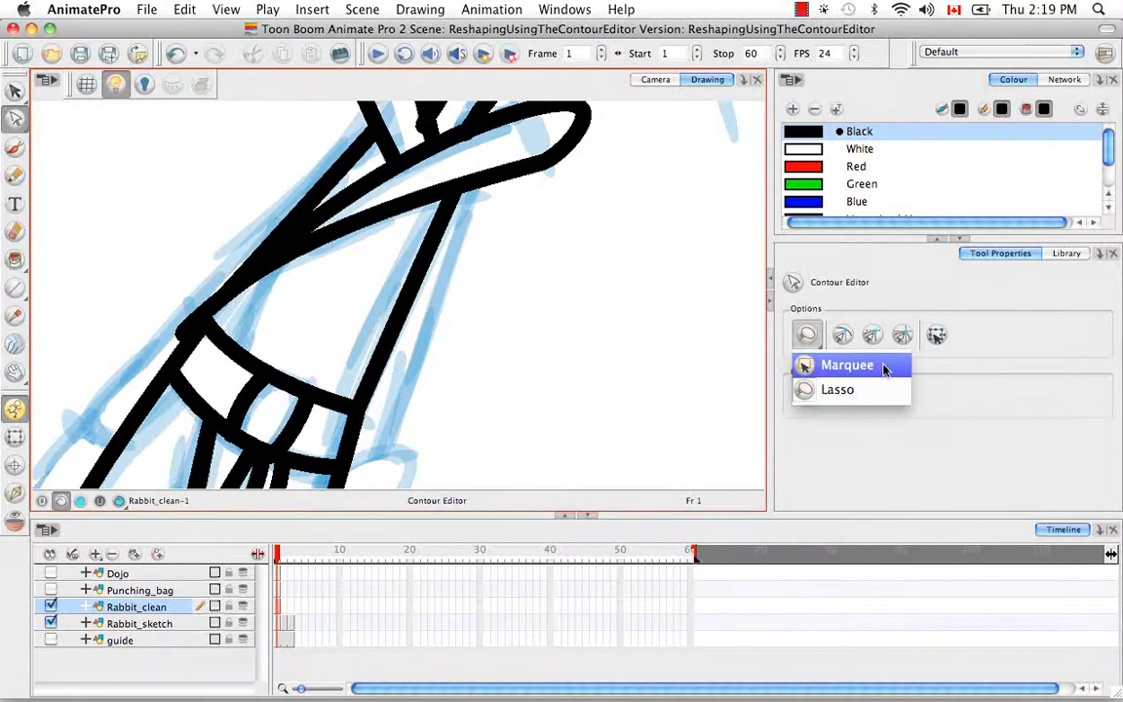
click(848, 365)
mouse_move(558, 341)
mouse_down()
mouse_move(476, 330)
mouse_move(360, 370)
mouse_move(327, 401)
mouse_up()
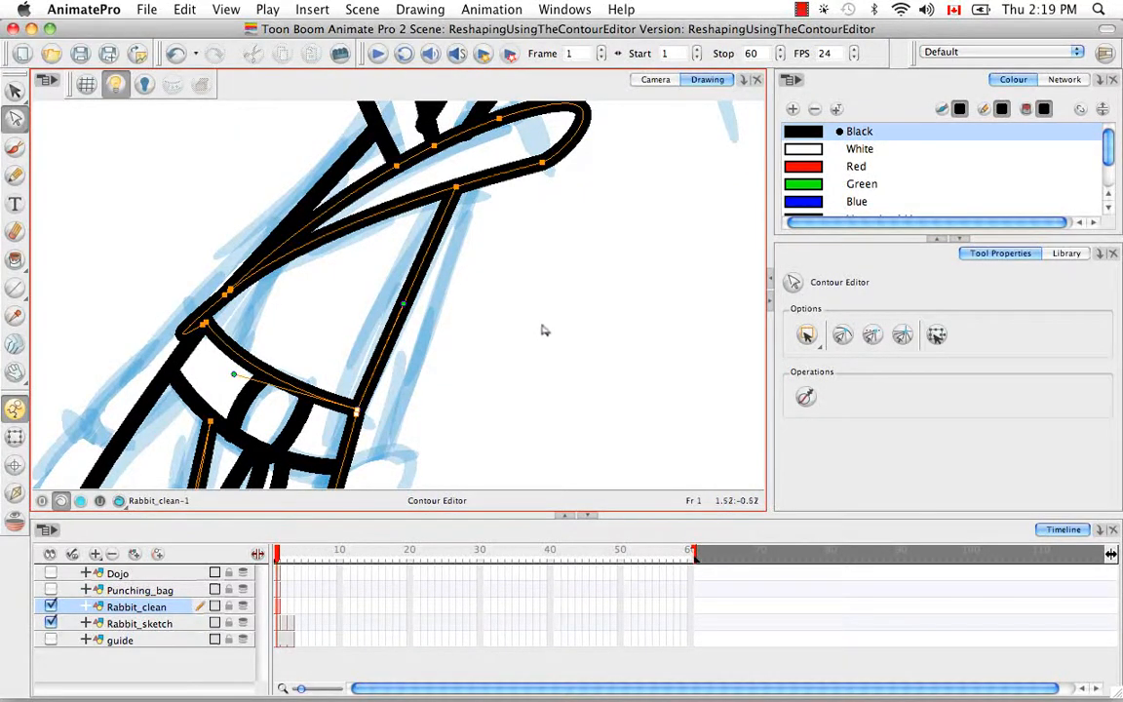
click(482, 292)
mouse_move(388, 260)
mouse_down()
mouse_move(501, 313)
mouse_move(561, 295)
mouse_up()
click(562, 296)
drag(517, 242, 602, 152)
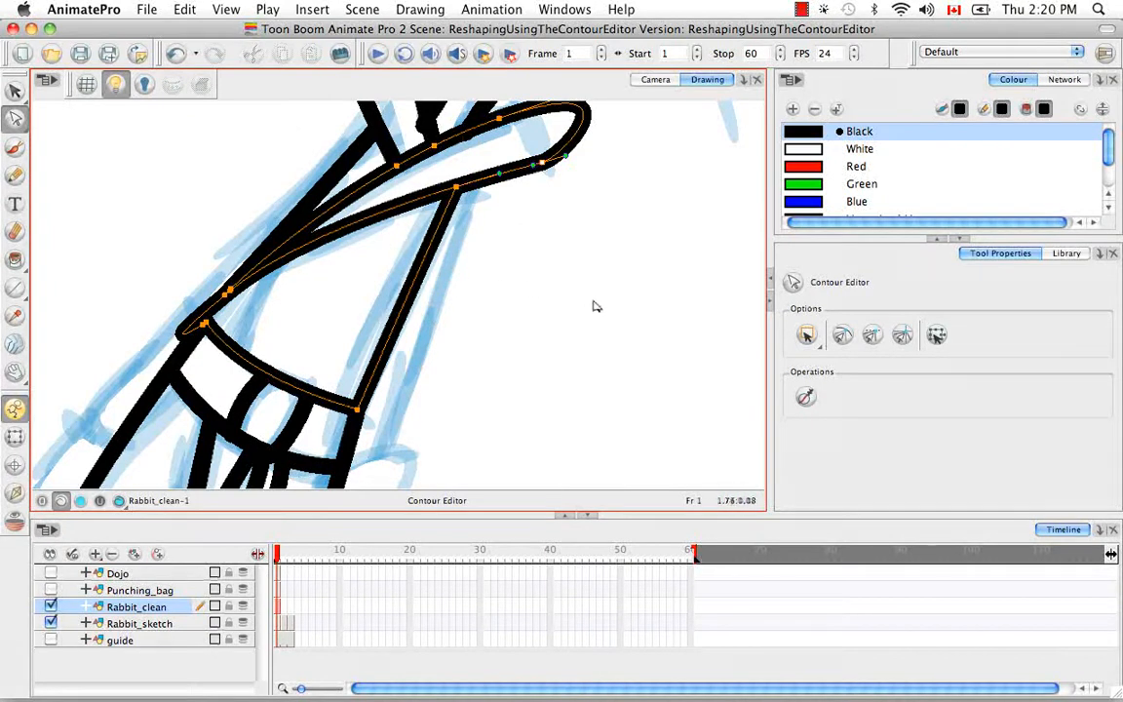
Step: Set the Contour Editor's selection mode to Lasso and lasso around contour points of the jacket
drag(806, 334, 807, 388)
click(519, 298)
mouse_move(428, 350)
mouse_down()
mouse_move(356, 346)
mouse_move(423, 365)
mouse_up()
mouse_move(519, 226)
mouse_down()
mouse_move(527, 143)
mouse_move(539, 202)
mouse_move(565, 187)
mouse_up()
Step: Reshape the rounded end of the sleeve with the Contour Editor, pulling its curve and points inward toward the sketch
key(space)
drag(569, 238, 600, 418)
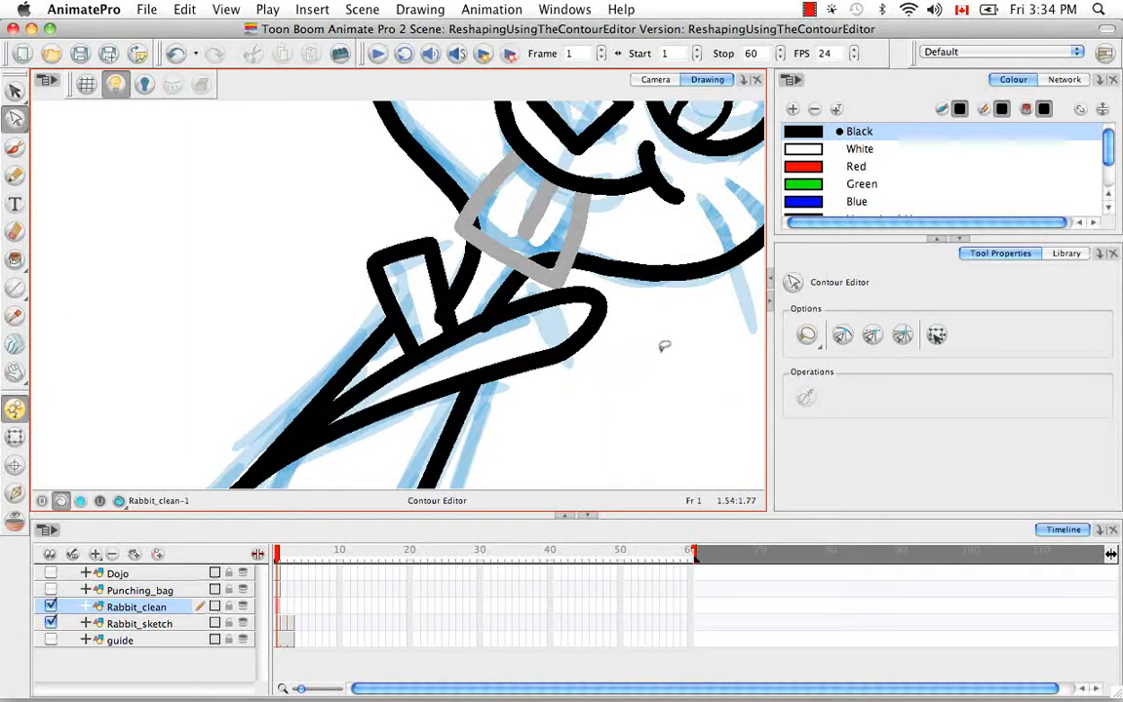
mouse_move(661, 350)
mouse_down()
mouse_move(597, 325)
mouse_move(641, 291)
mouse_up()
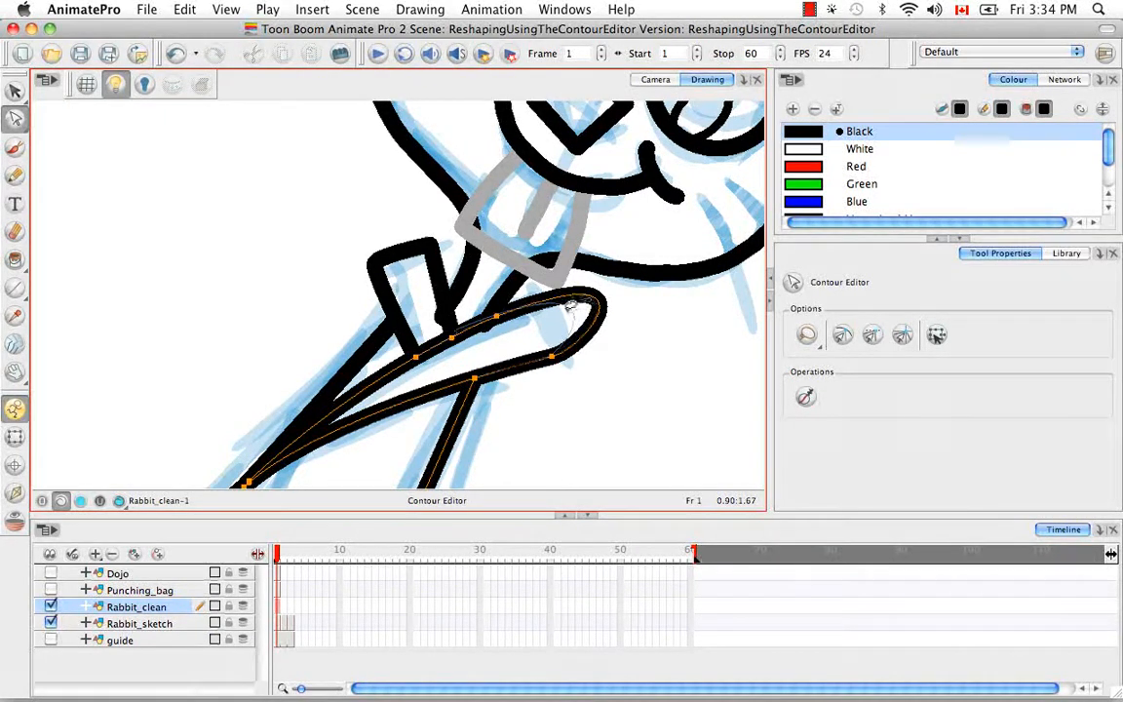
key(super+z)
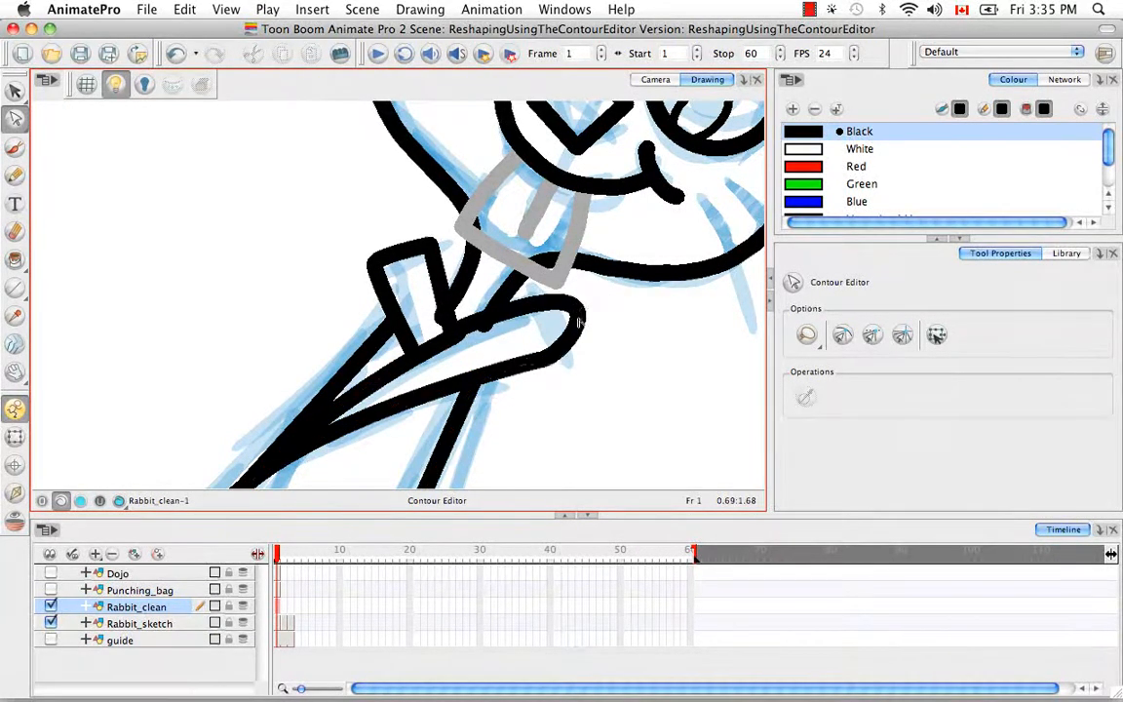
click(564, 363)
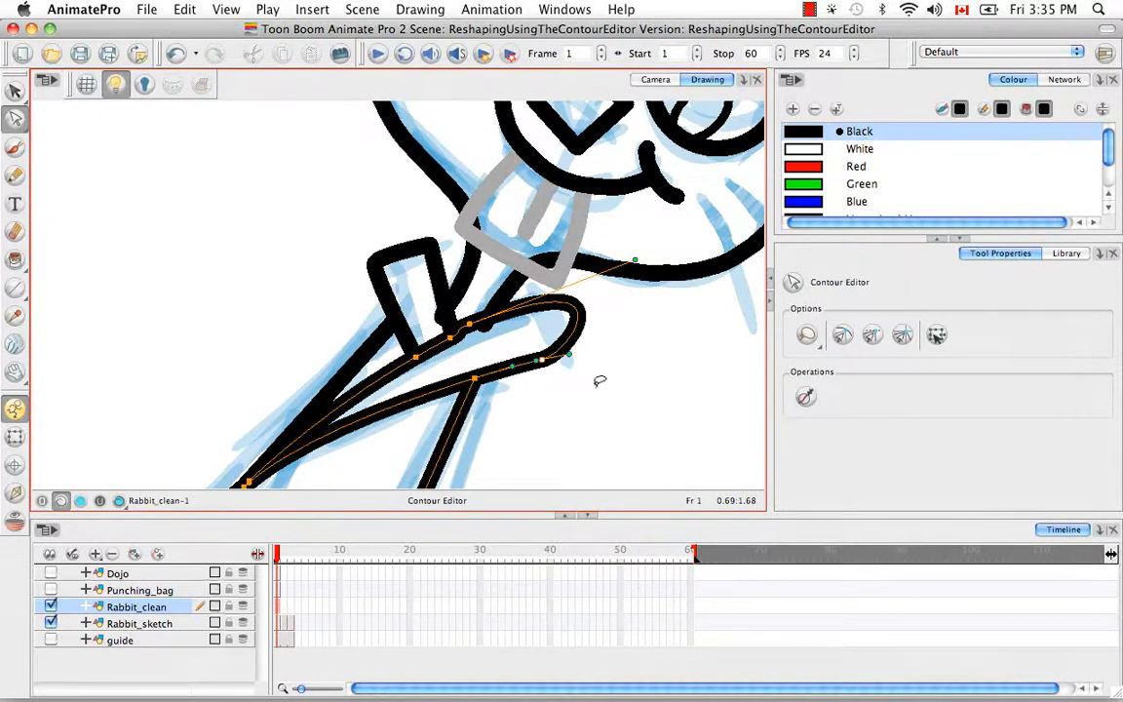
click(471, 325)
click(528, 373)
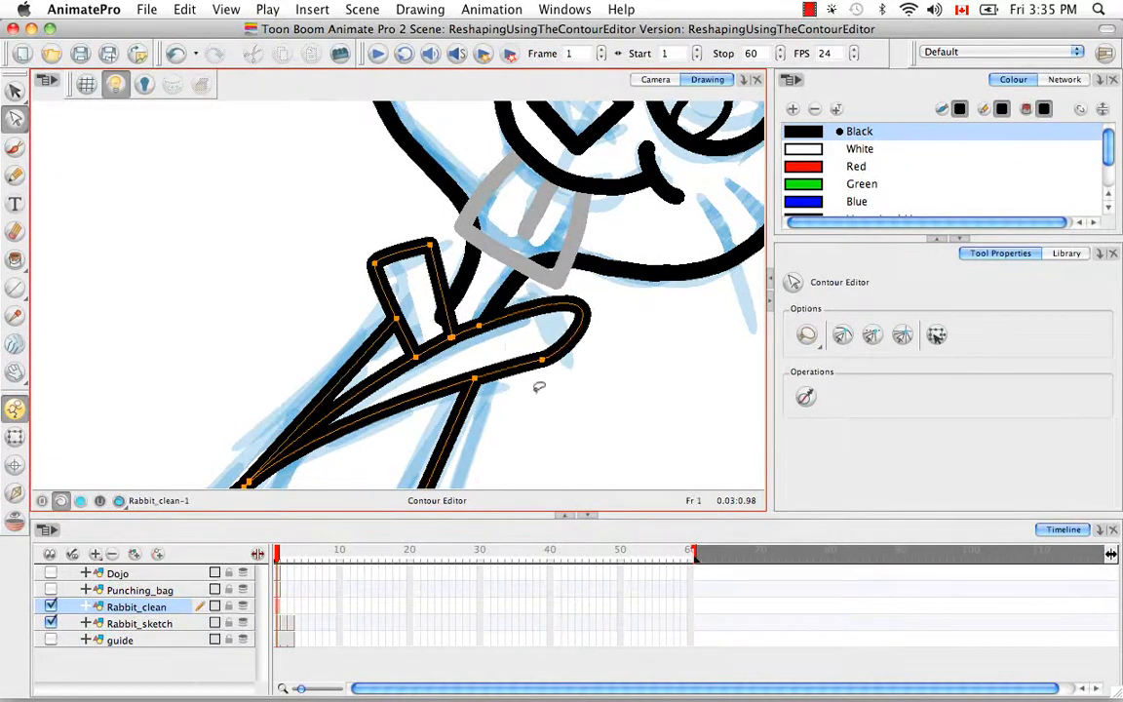
click(538, 387)
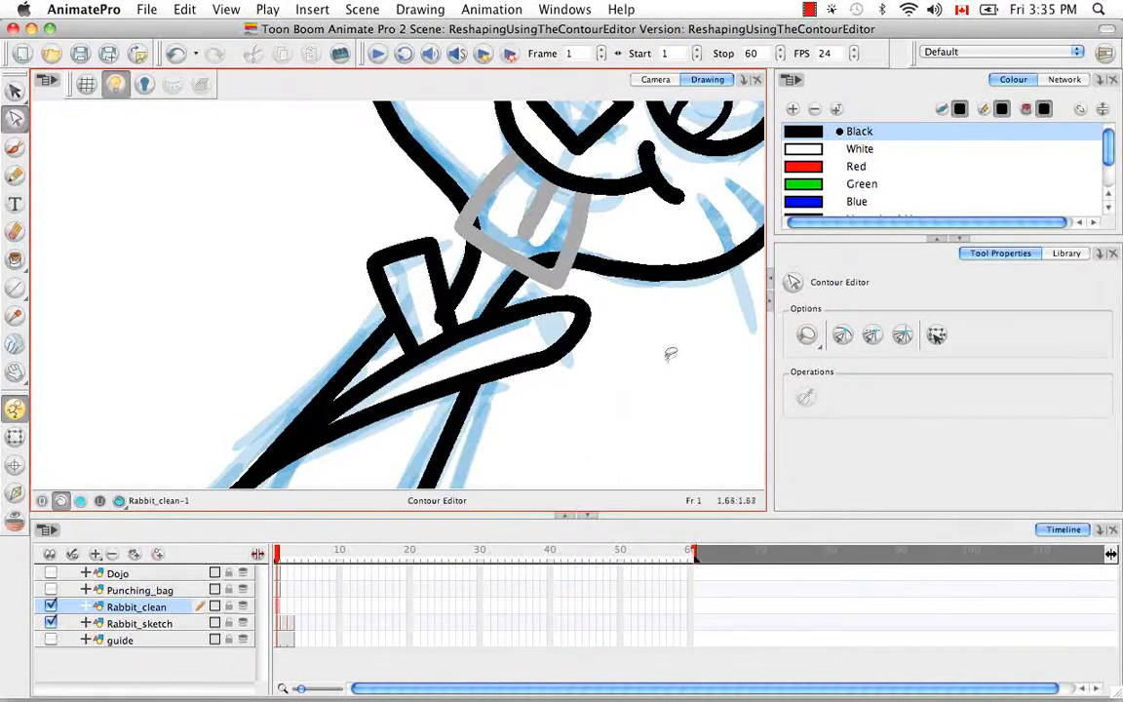
Step: Select the rabbit's square nose outline and convert it from pencil lines to brush strokes
mouse_move(677, 334)
mouse_down()
mouse_move(521, 325)
mouse_move(526, 313)
mouse_move(559, 309)
mouse_up()
drag(507, 357, 525, 358)
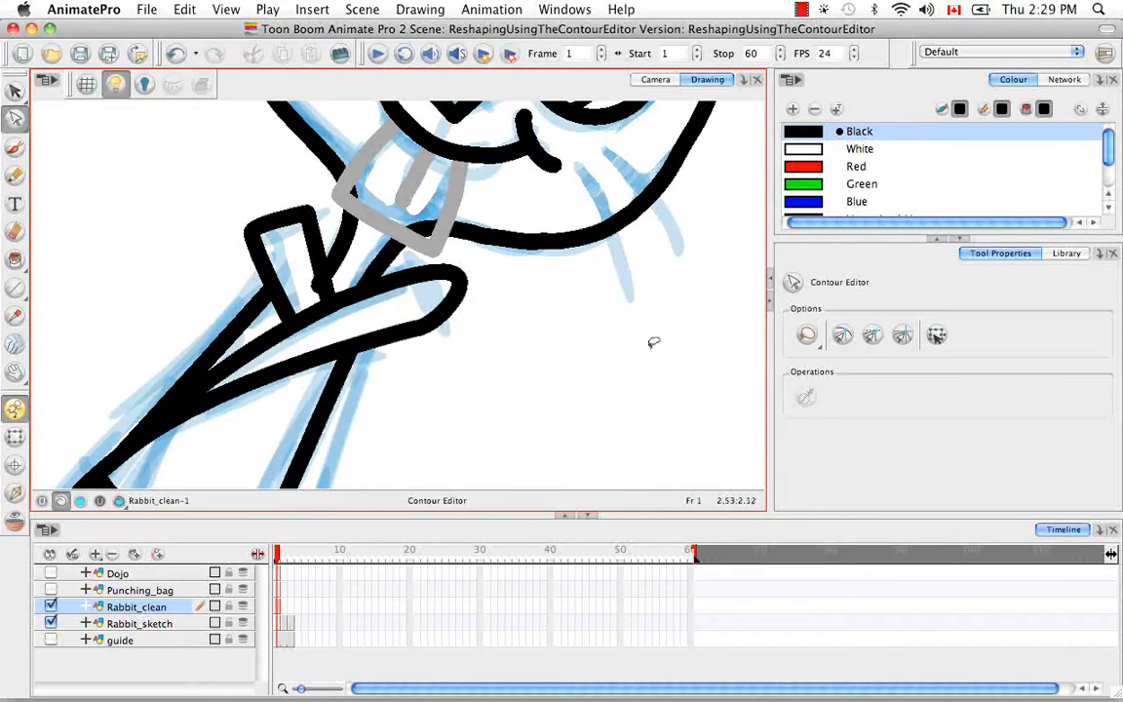
drag(669, 359, 649, 244)
key(space)
drag(436, 212, 532, 458)
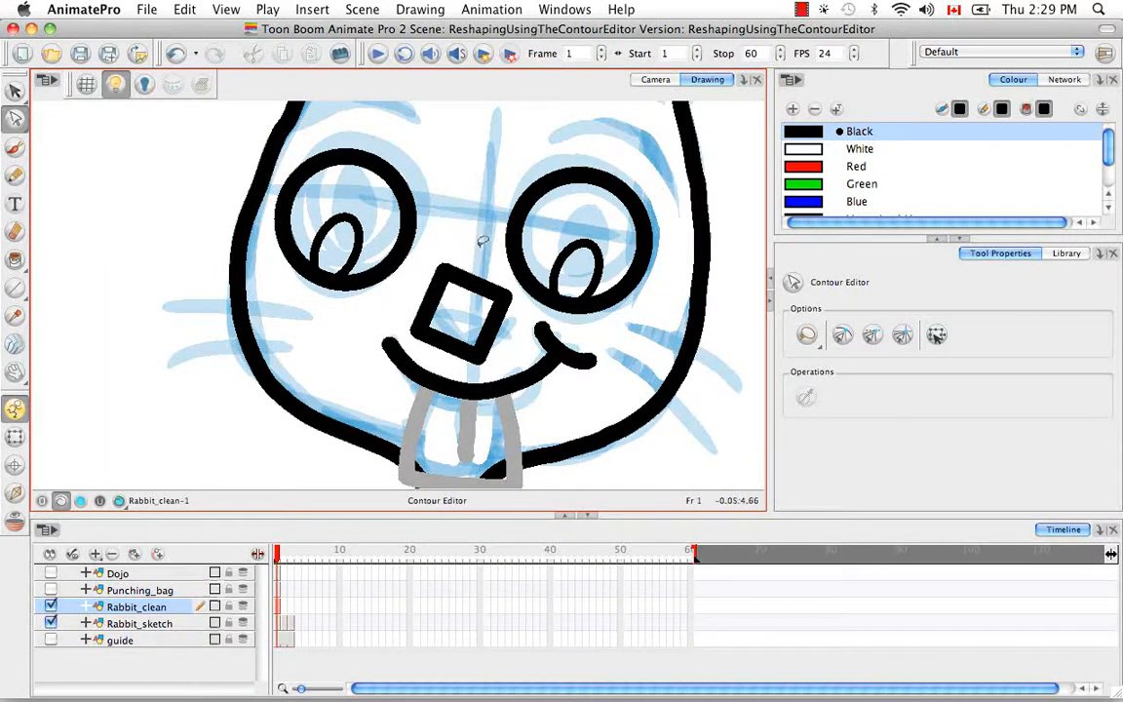
key(6)
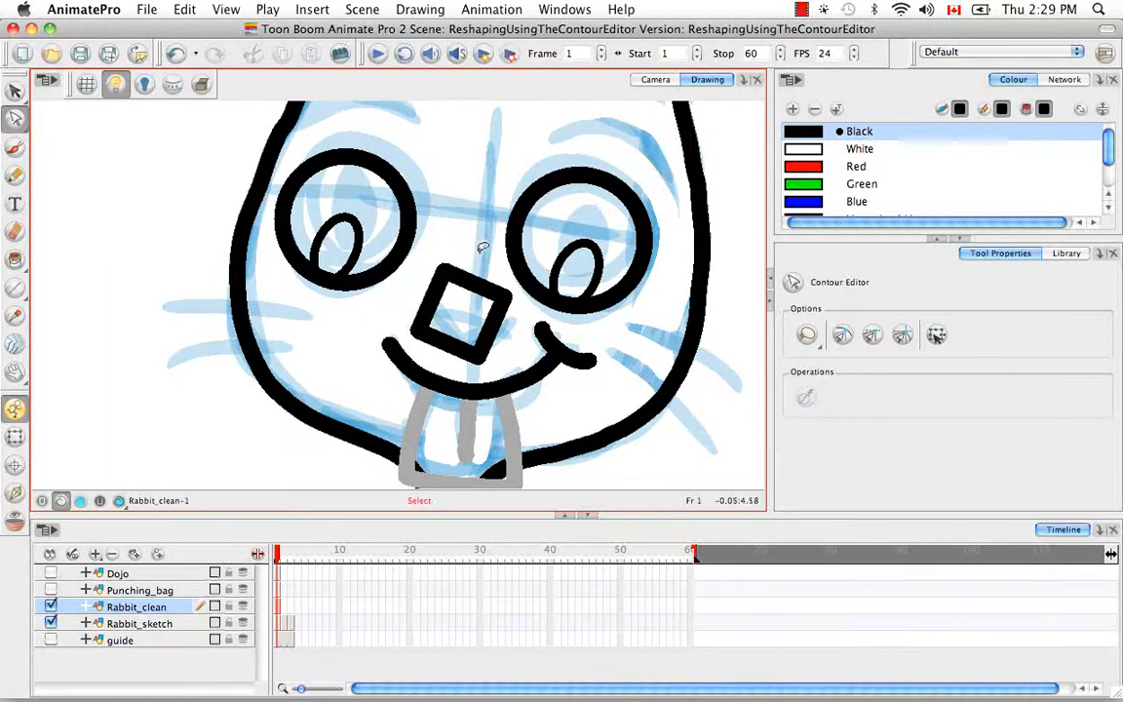
click(457, 337)
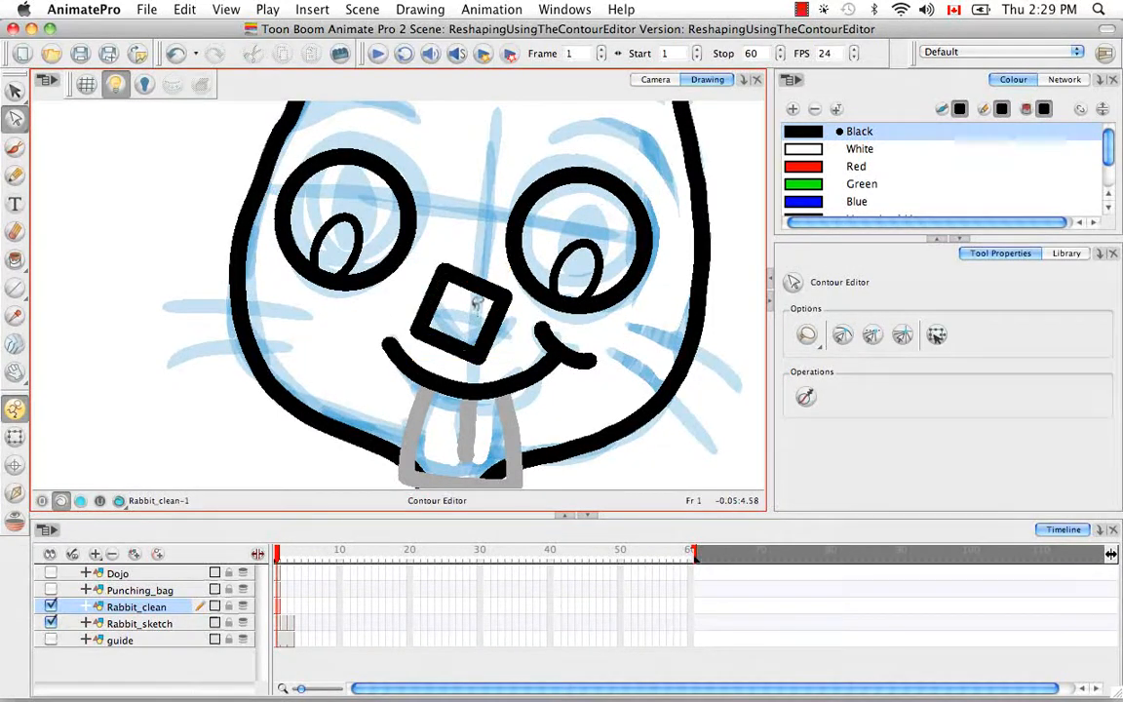
key(6)
click(477, 310)
click(479, 290)
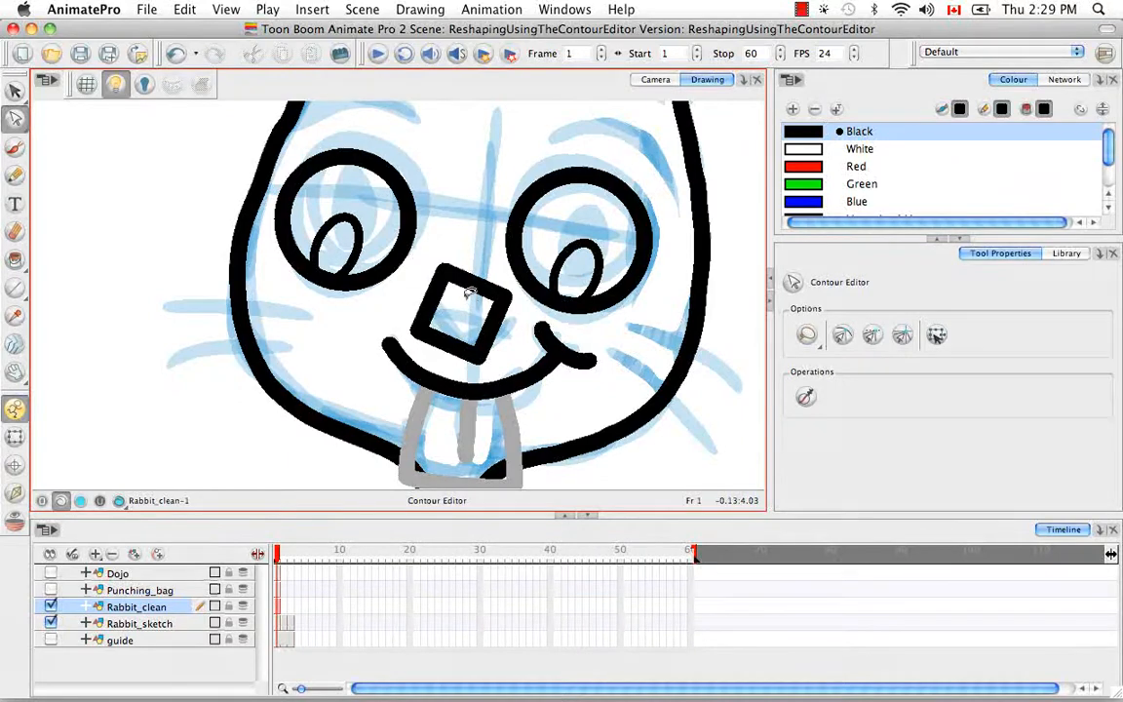
key(alt+s)
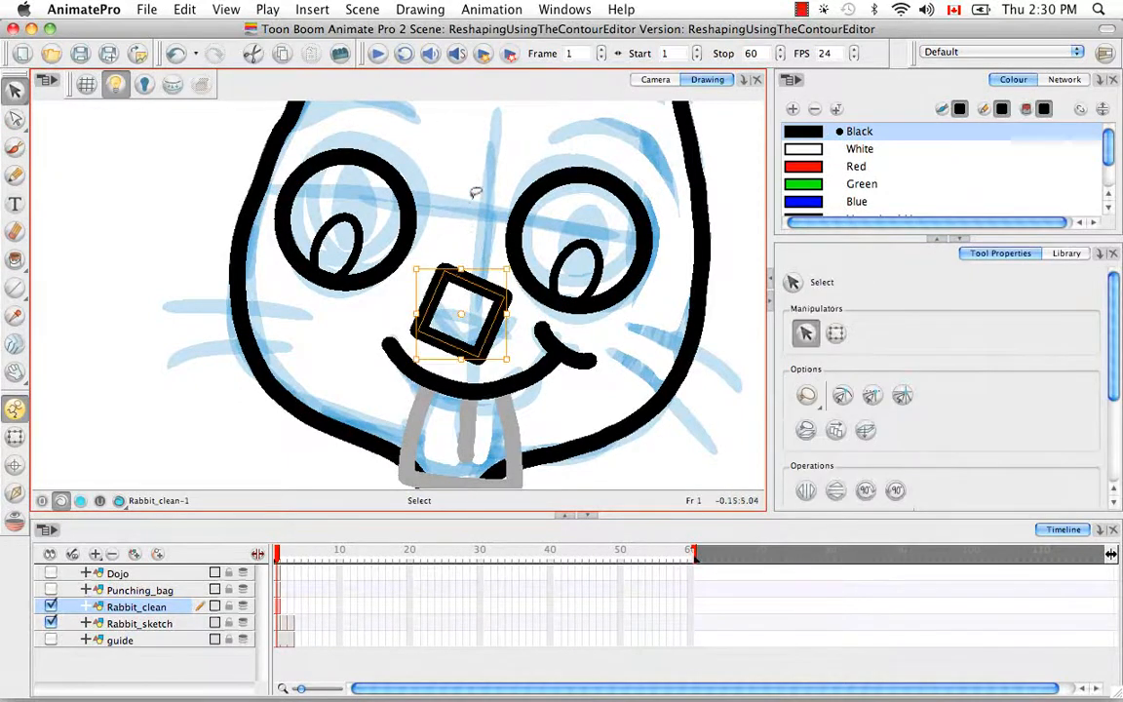
click(421, 10)
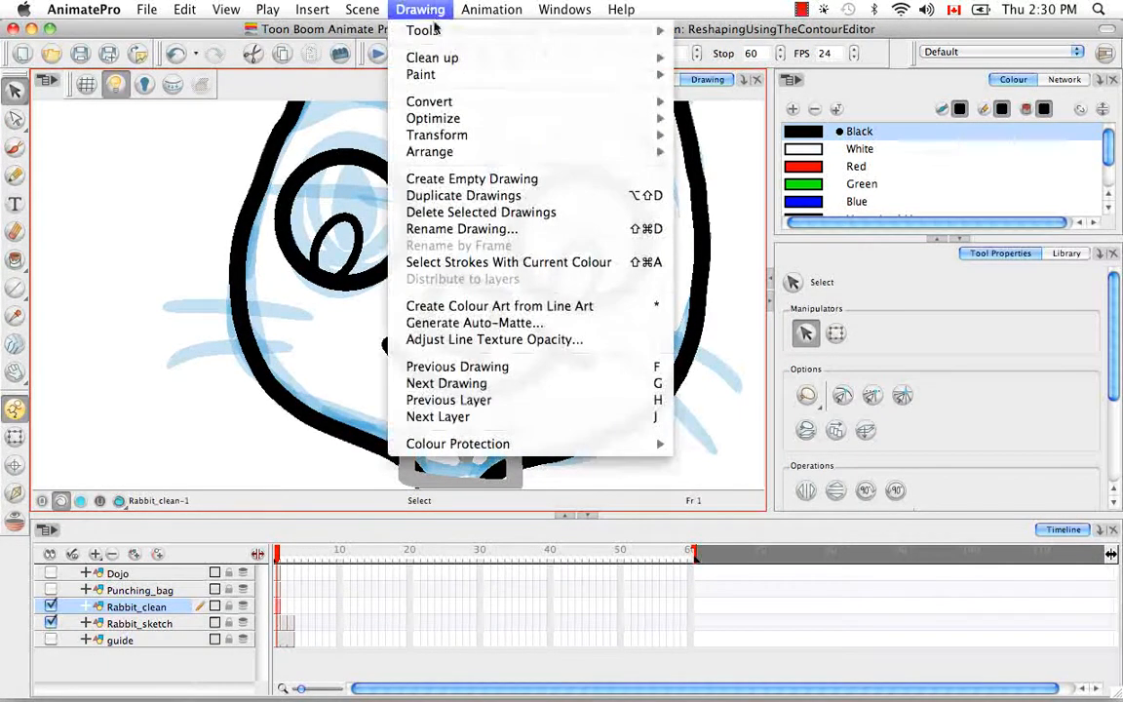
mouse_move(455, 103)
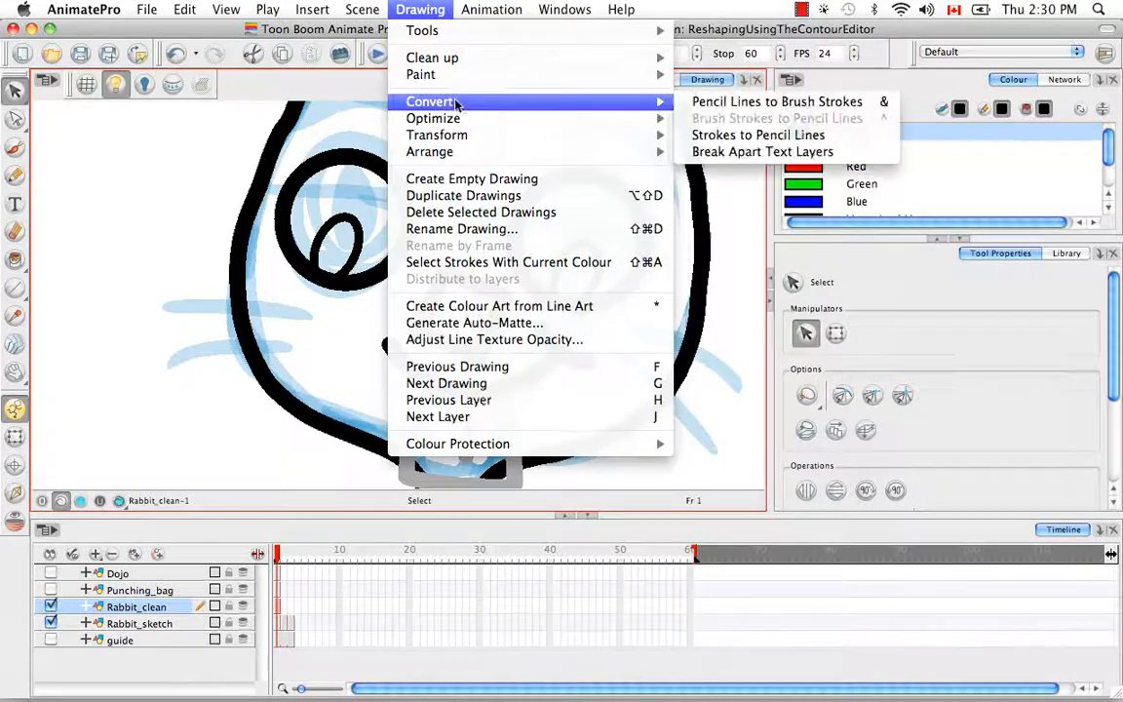
click(770, 102)
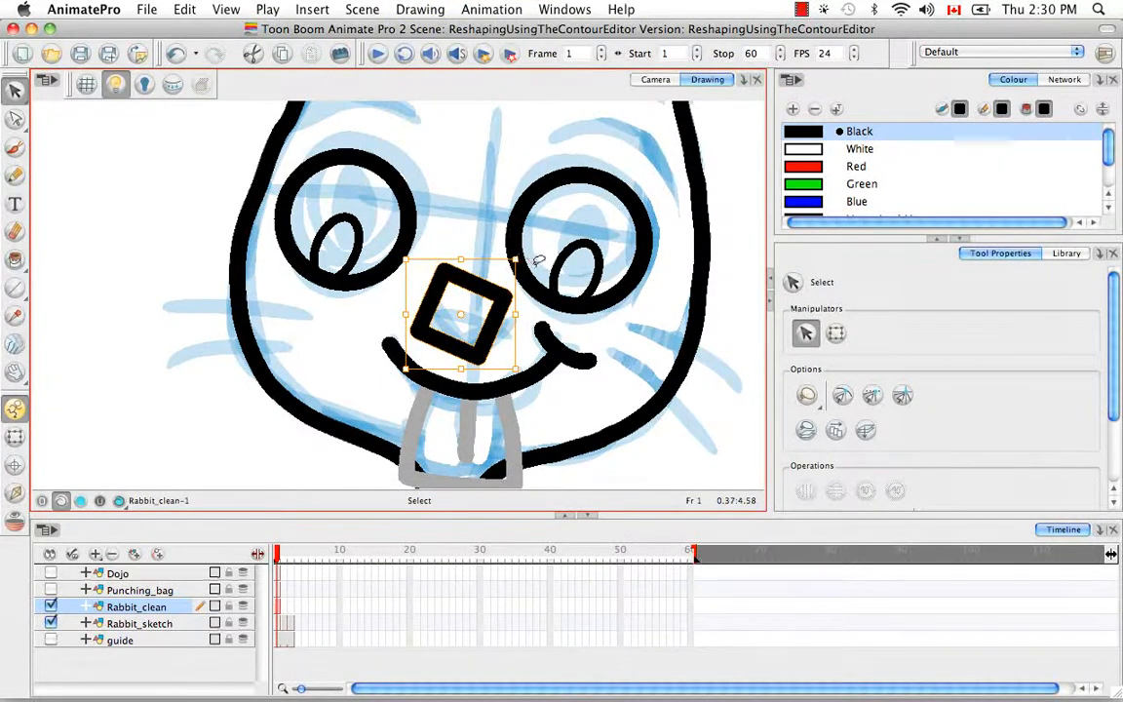
Step: Rotate the square nose outline until it stands as a diamond and place it between the eyes over the sketch
click(508, 249)
click(464, 280)
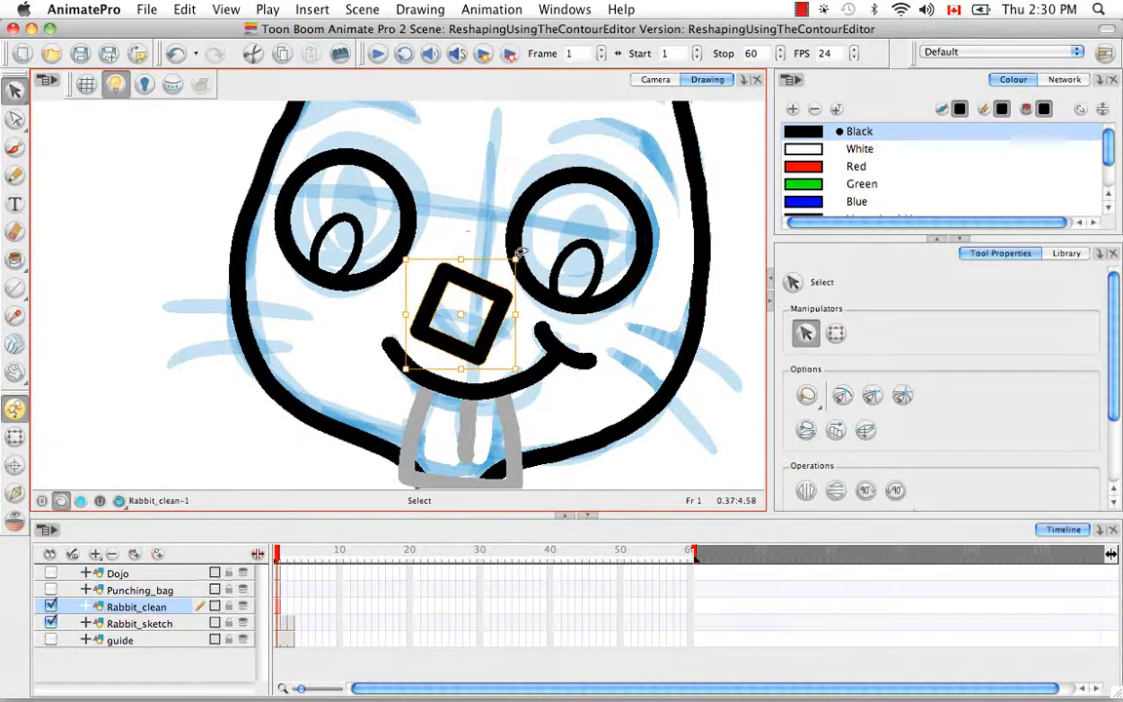
drag(517, 256, 537, 299)
drag(488, 337, 497, 334)
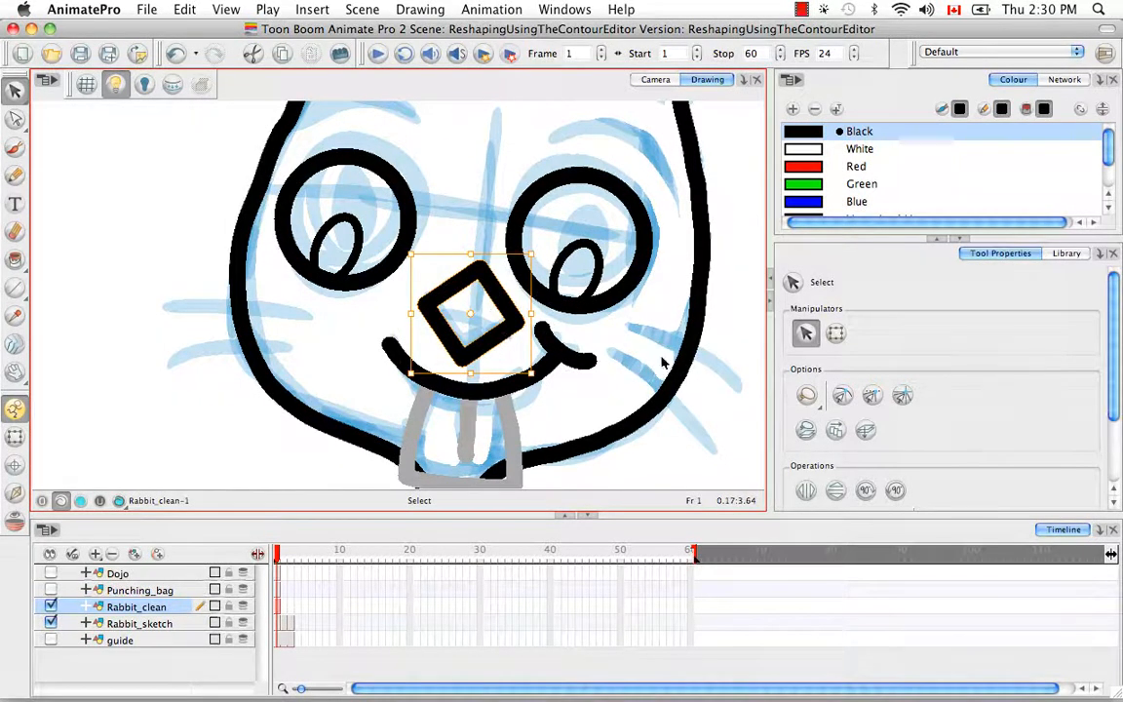
key(space)
drag(664, 330, 575, 353)
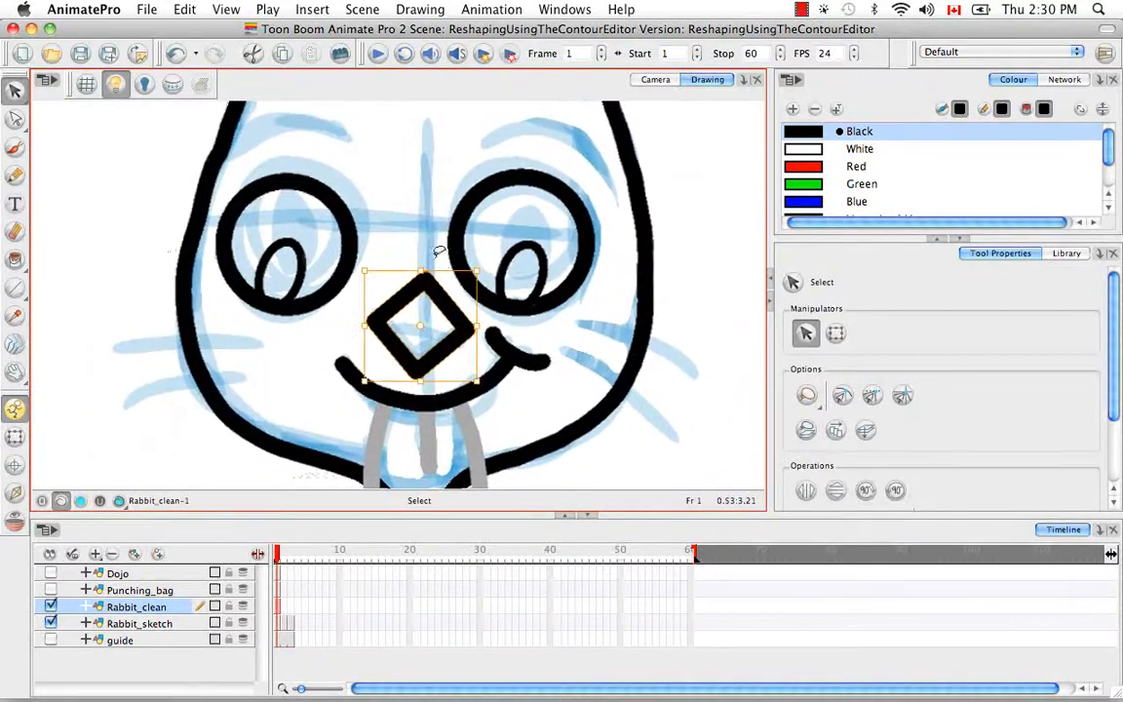
Step: Pull the curve at the nose diamond's top corner down through the outline with the Contour Editor to open the top
scroll(421, 238, up, 6)
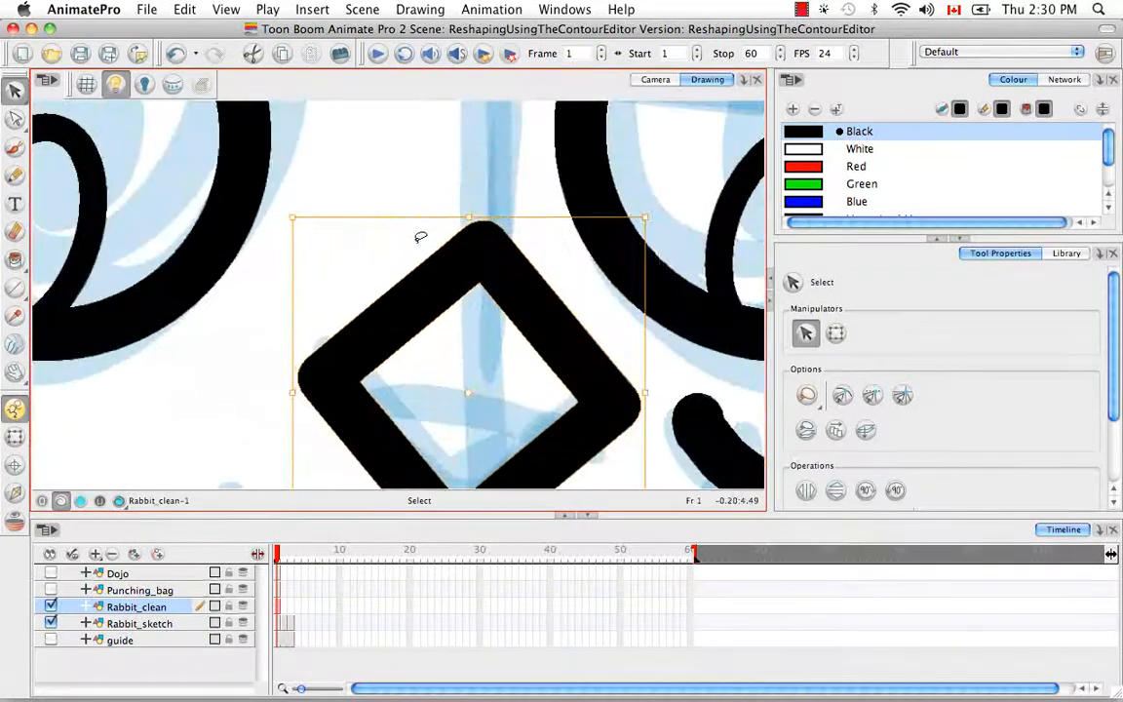
key(space)
drag(566, 334, 507, 229)
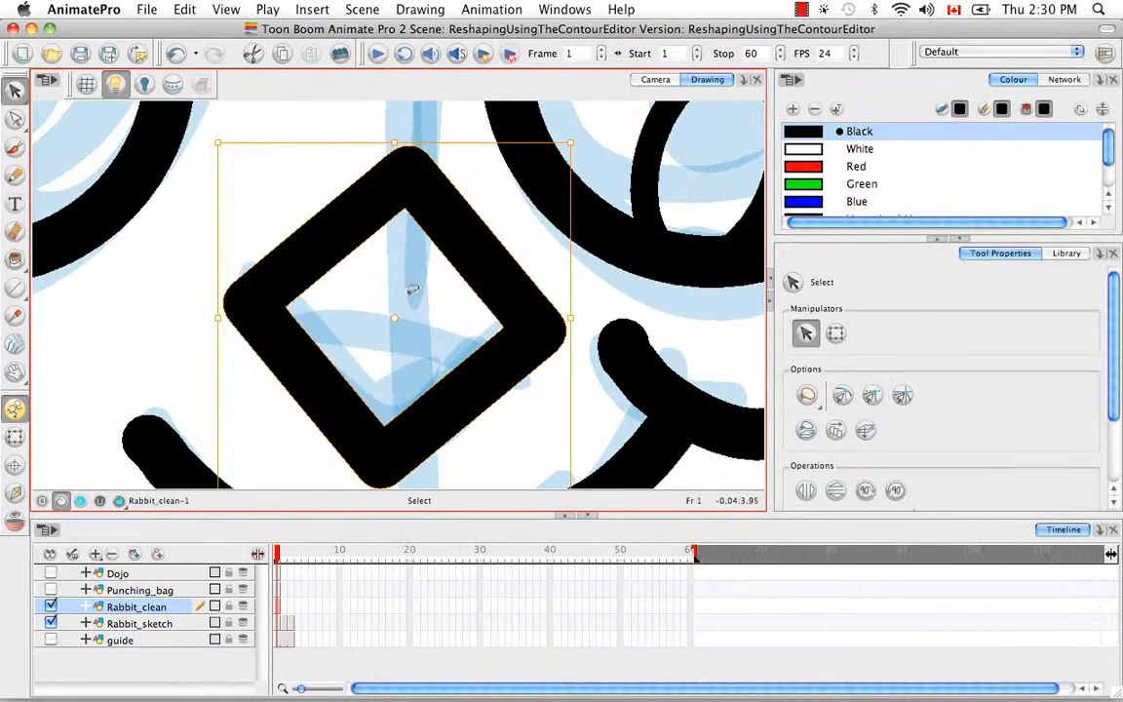
key(alt+a)
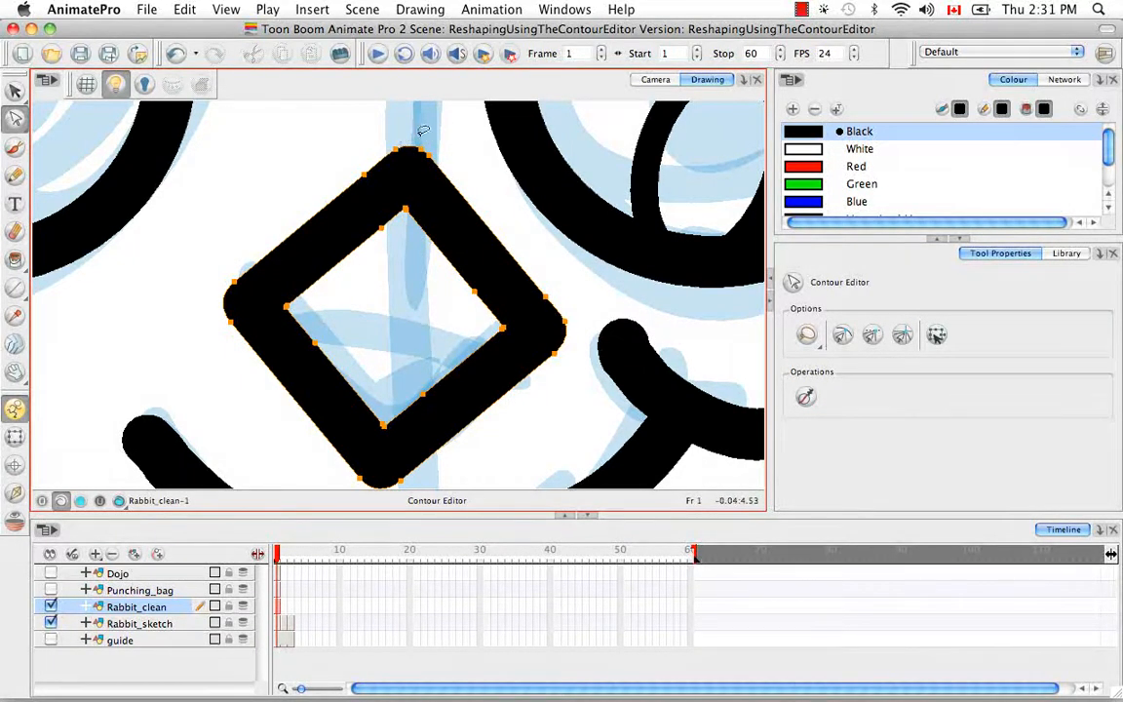
drag(399, 153, 409, 285)
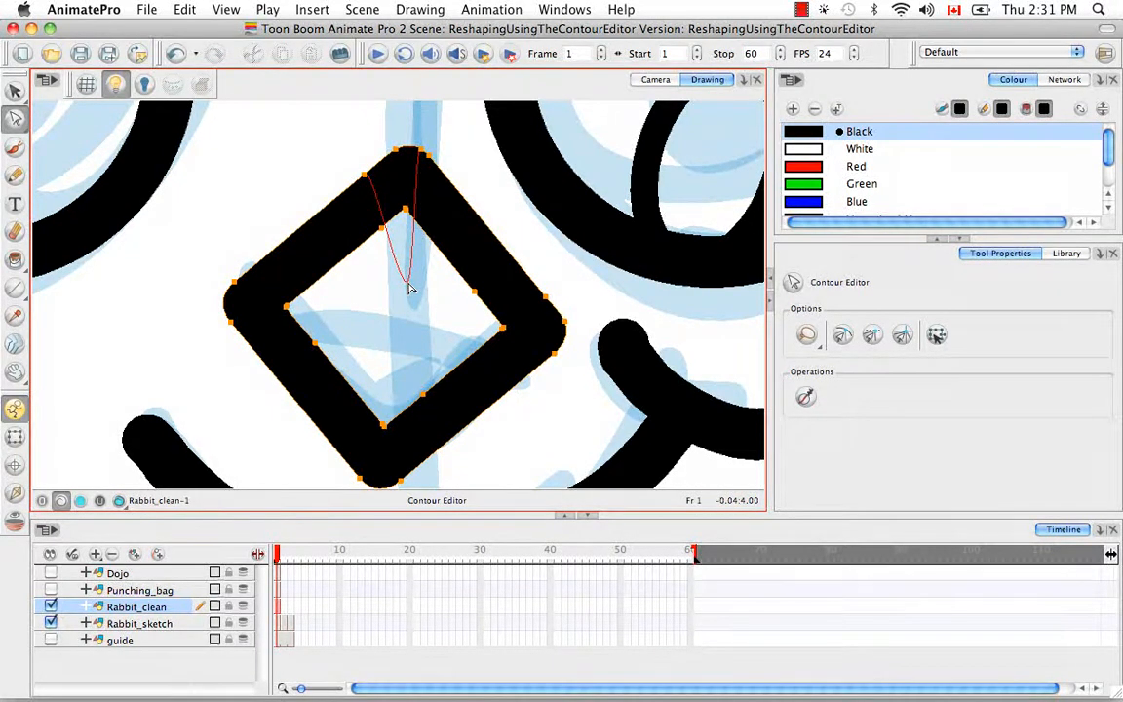
drag(409, 285, 412, 287)
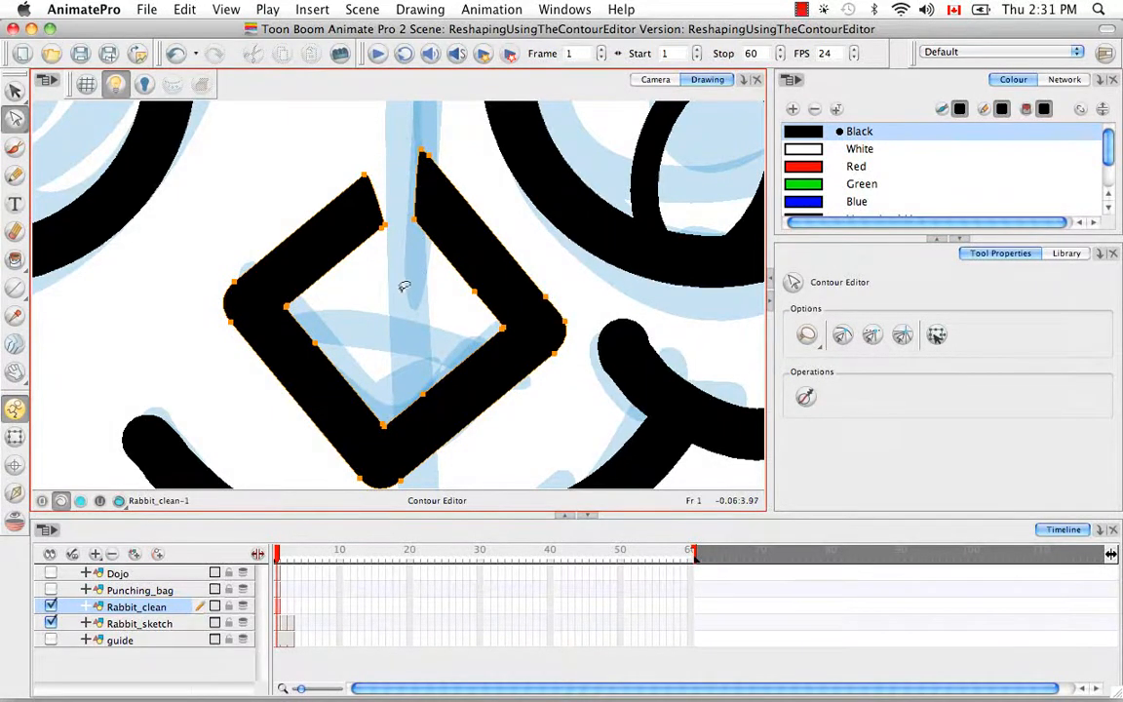
Step: Delete the contour points around the nose's open top corner, reducing the diamond to a V shape
mouse_move(402, 286)
mouse_down()
mouse_move(382, 248)
mouse_move(411, 272)
mouse_up()
key(BackSpace)
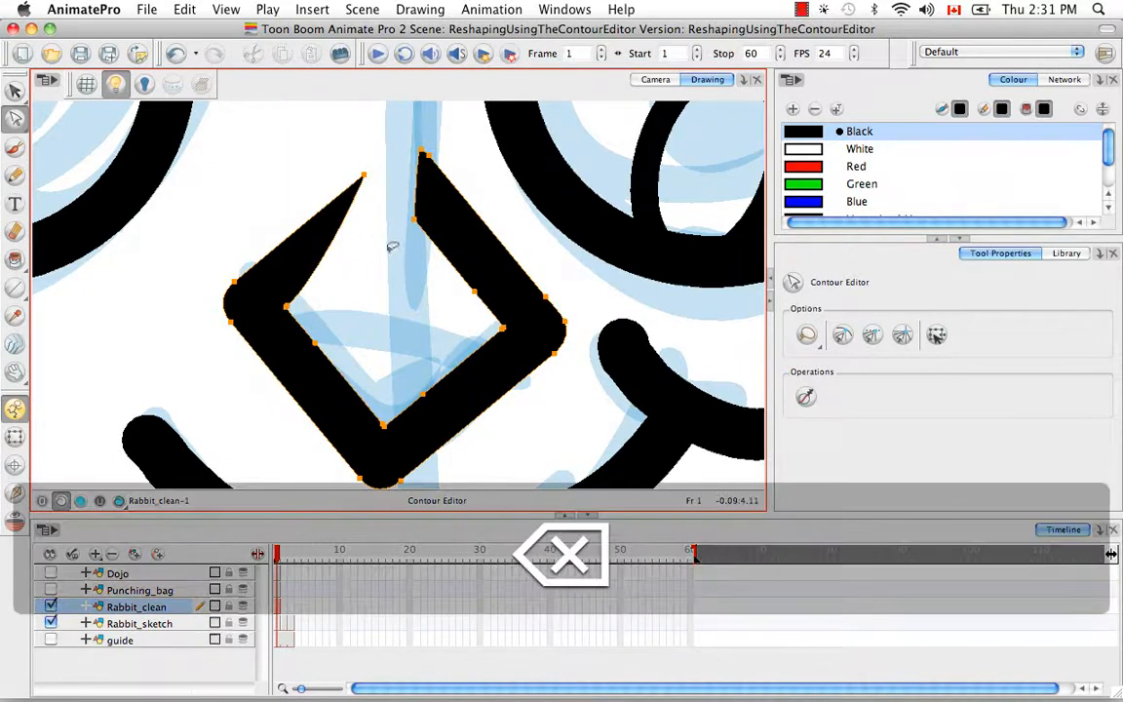
drag(379, 153, 382, 176)
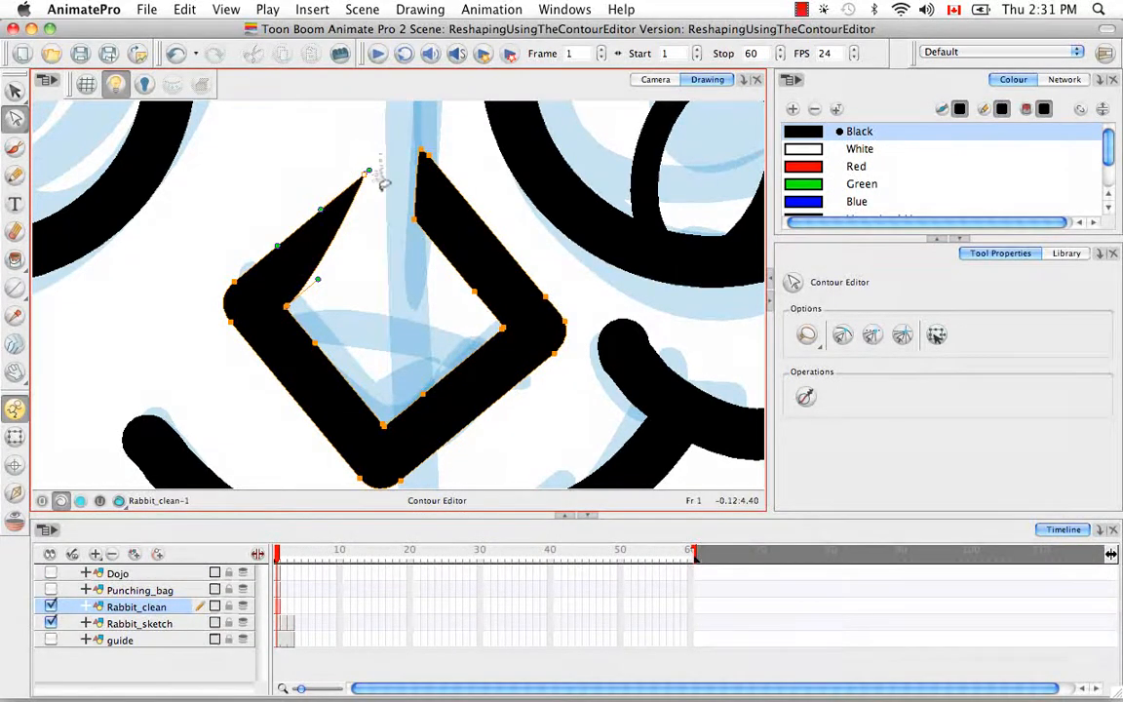
key(BackSpace)
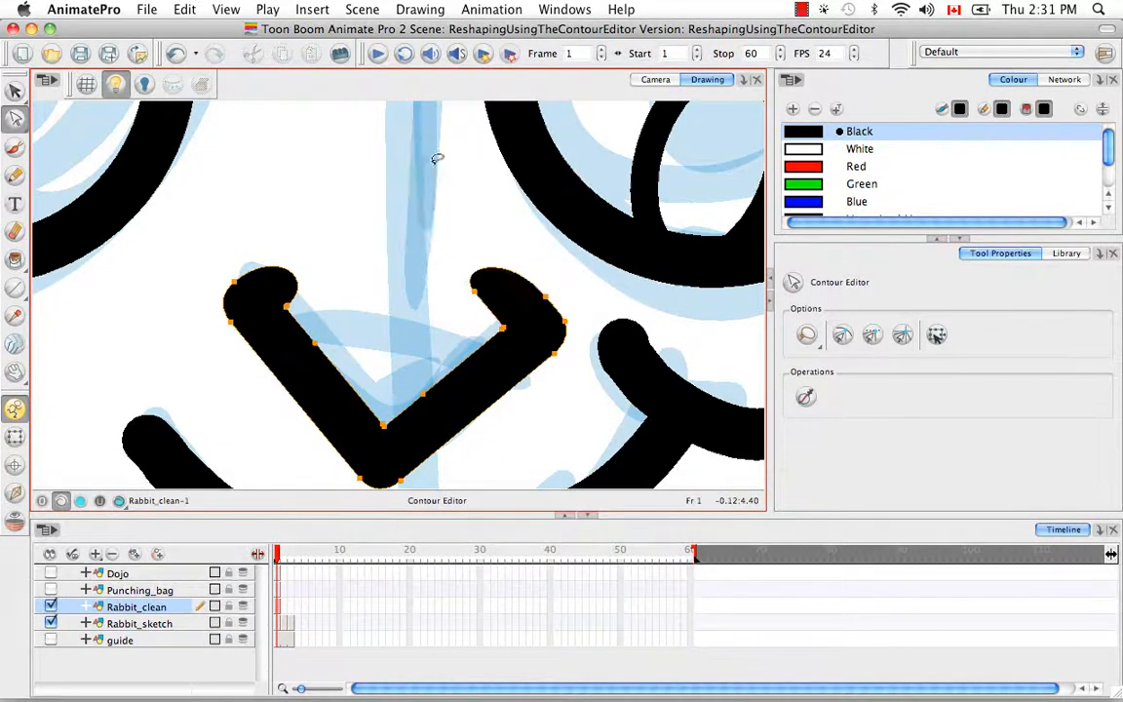
key(BackSpace)
drag(426, 220, 460, 263)
key(BackSpace)
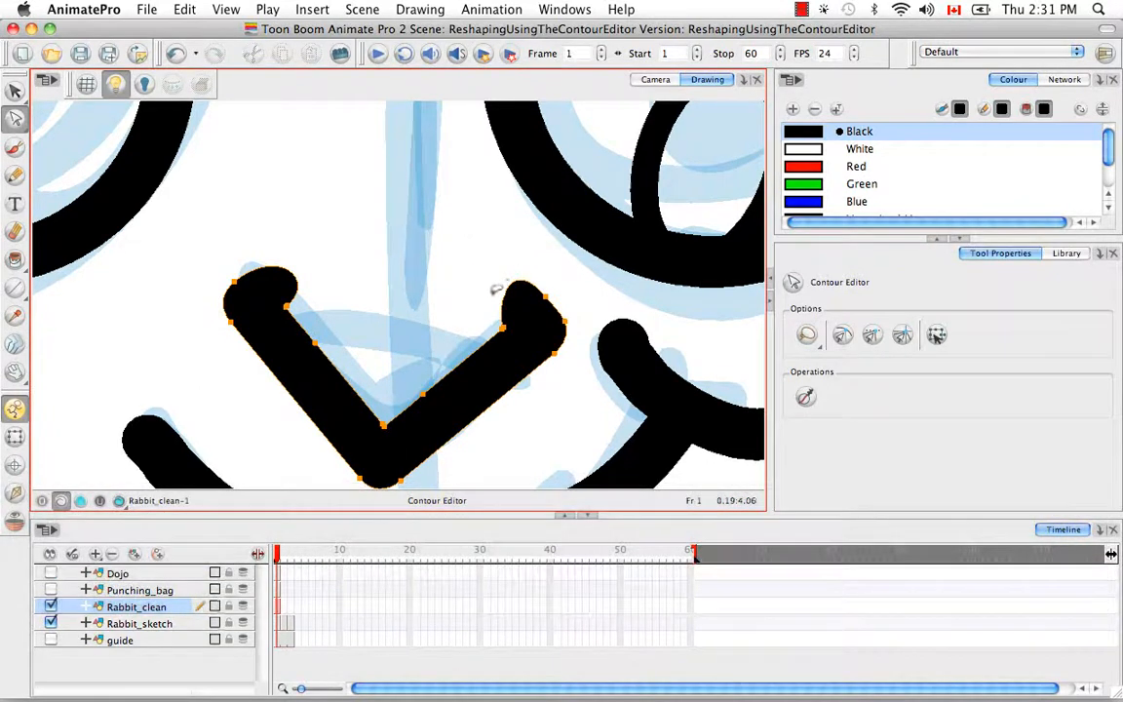
Step: Delete the extra contour points at the upper ends of the V-shaped nose's two arms
mouse_move(544, 292)
mouse_down()
mouse_move(563, 280)
mouse_move(541, 271)
mouse_up()
key(BackSpace)
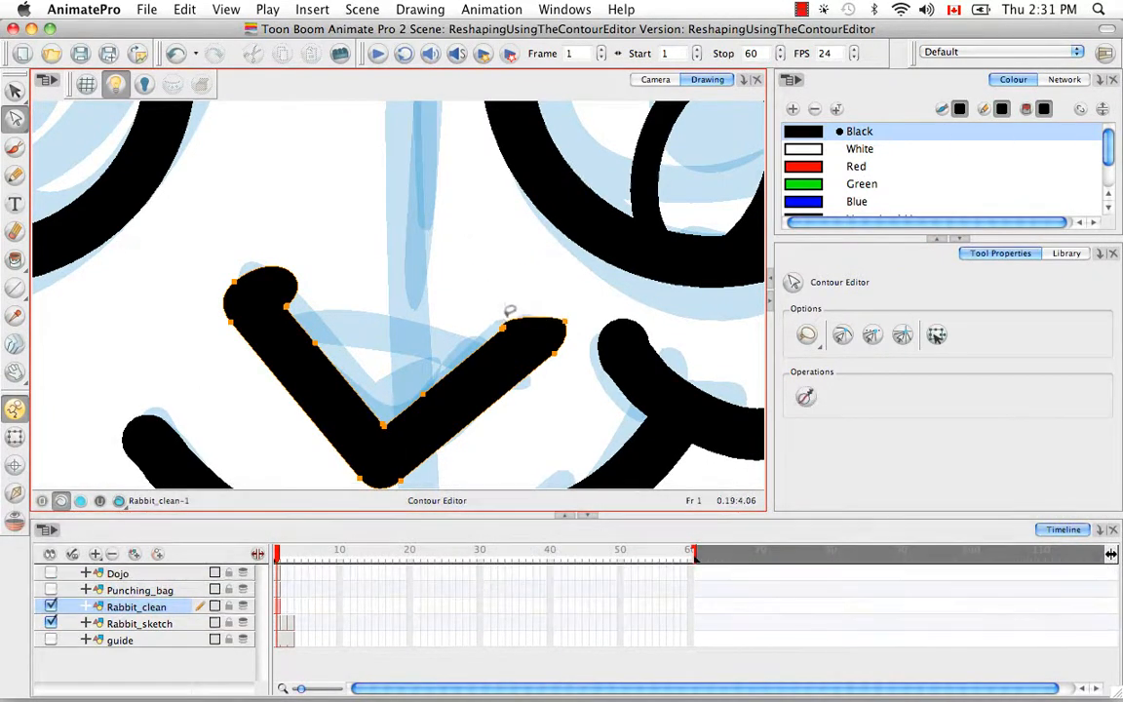
key(BackSpace)
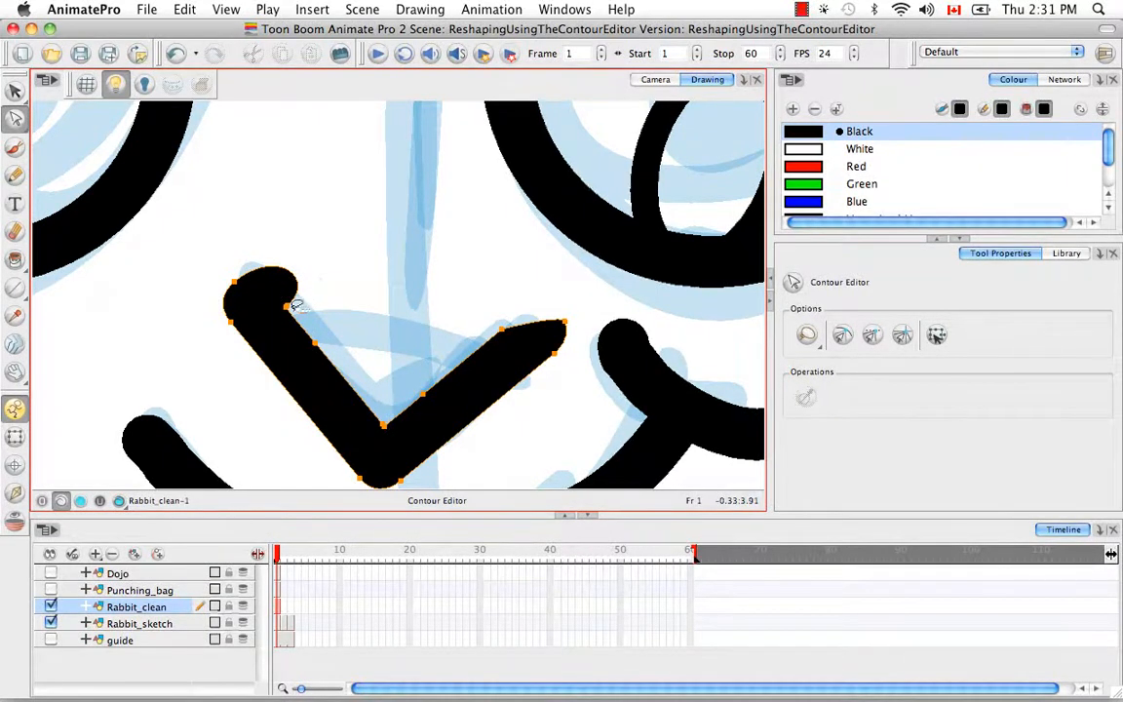
mouse_move(312, 280)
mouse_down()
mouse_move(301, 293)
mouse_move(359, 259)
mouse_up()
key(BackSpace)
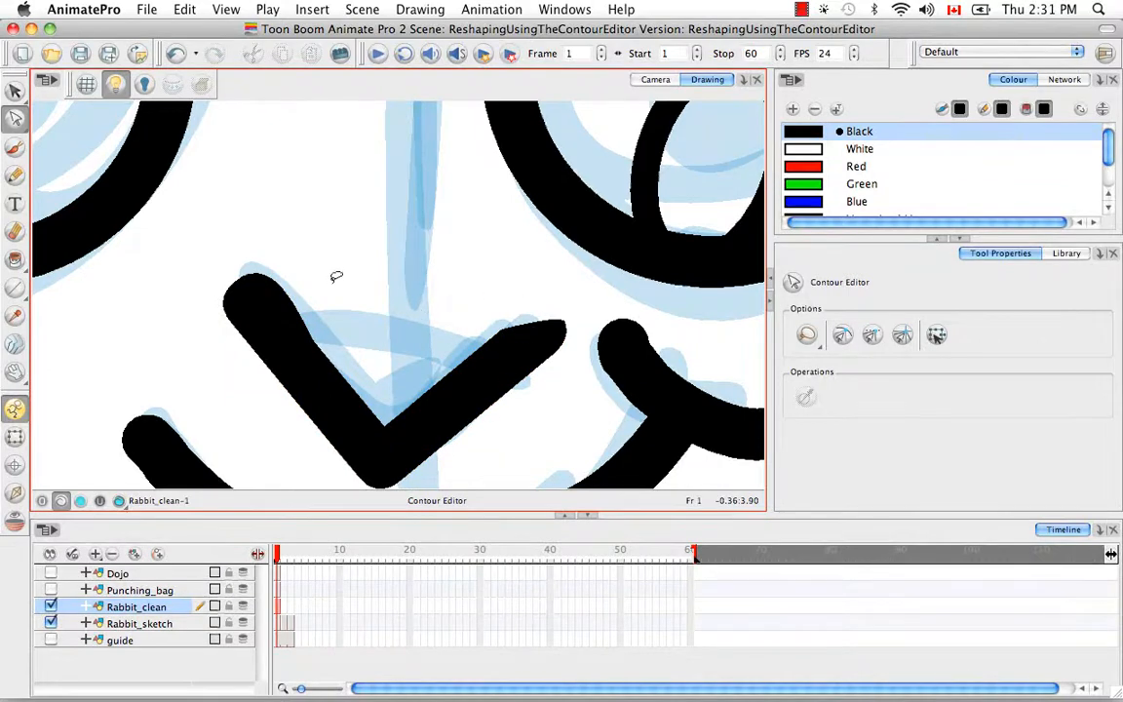
Step: Remove contour points from the rounded end of the nose's left arm to taper it to a point
key(space)
drag(388, 333, 423, 286)
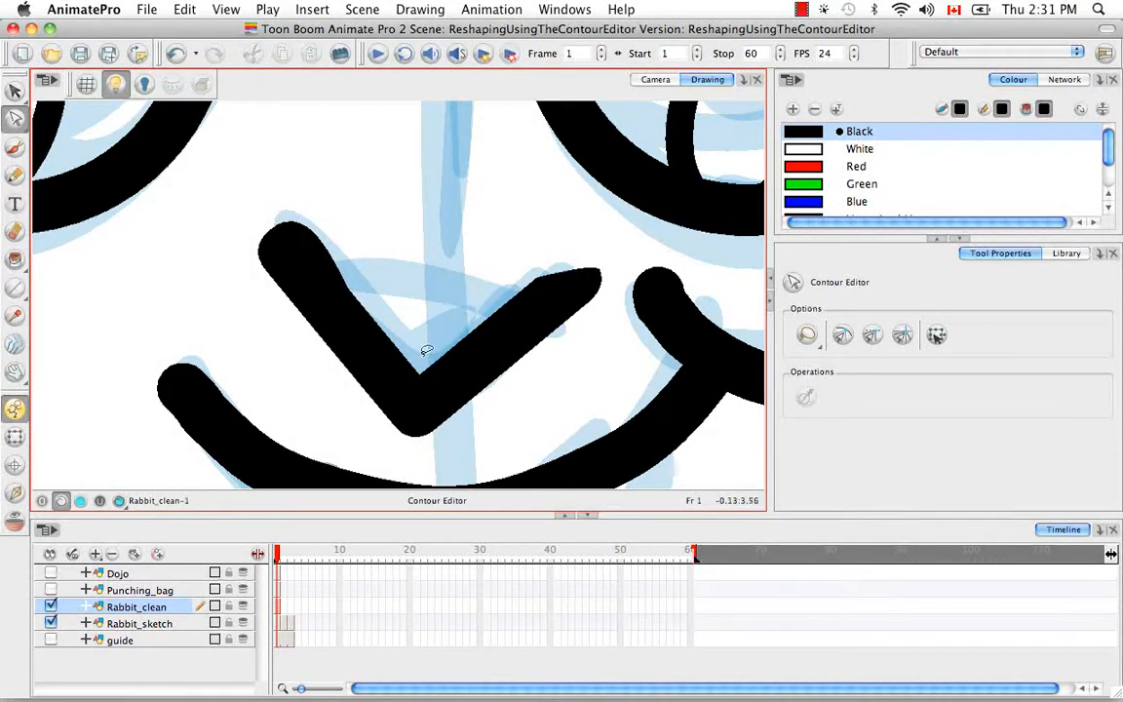
mouse_move(332, 206)
mouse_down()
mouse_move(299, 231)
mouse_move(316, 208)
mouse_move(277, 222)
mouse_up()
click(269, 231)
click(351, 225)
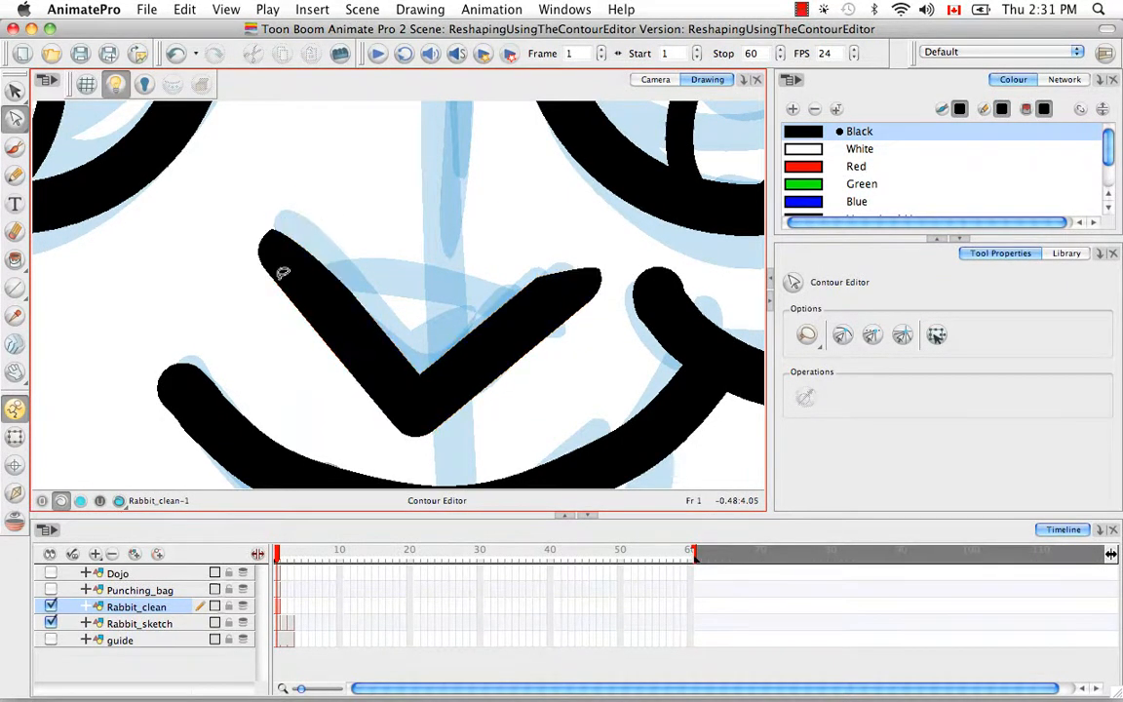
drag(279, 272, 269, 256)
key(BackSpace)
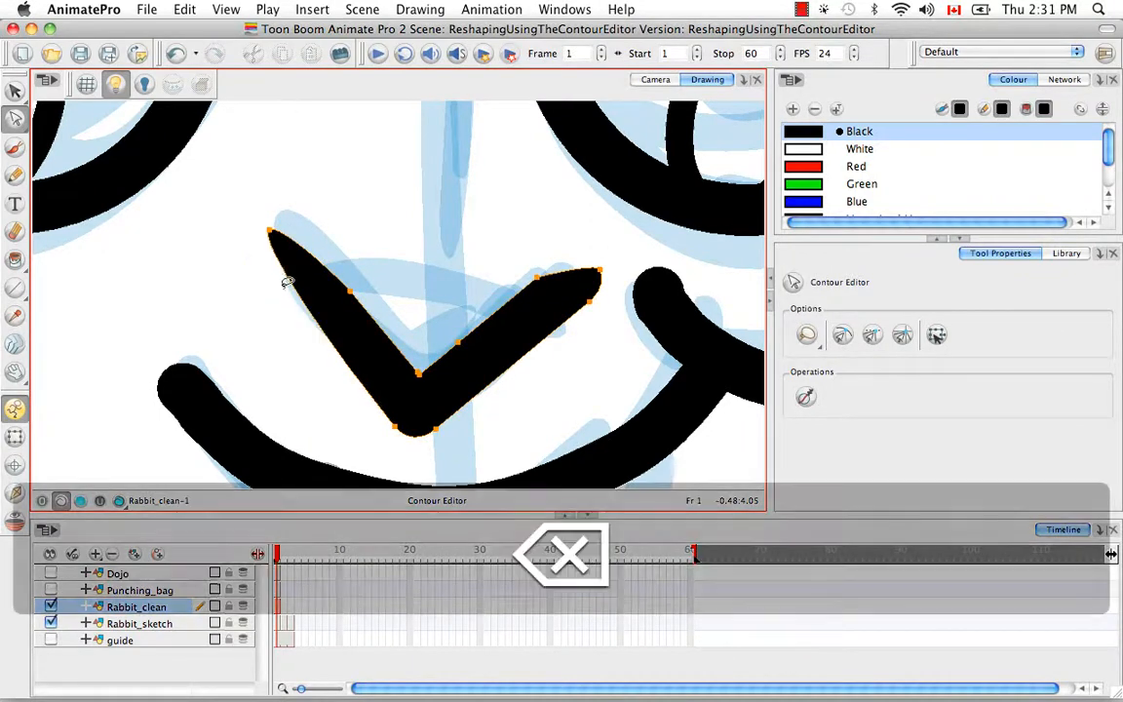
Step: Select the left arm's tip point, then delete the extra point on that arm's inner edge to smooth it
click(278, 223)
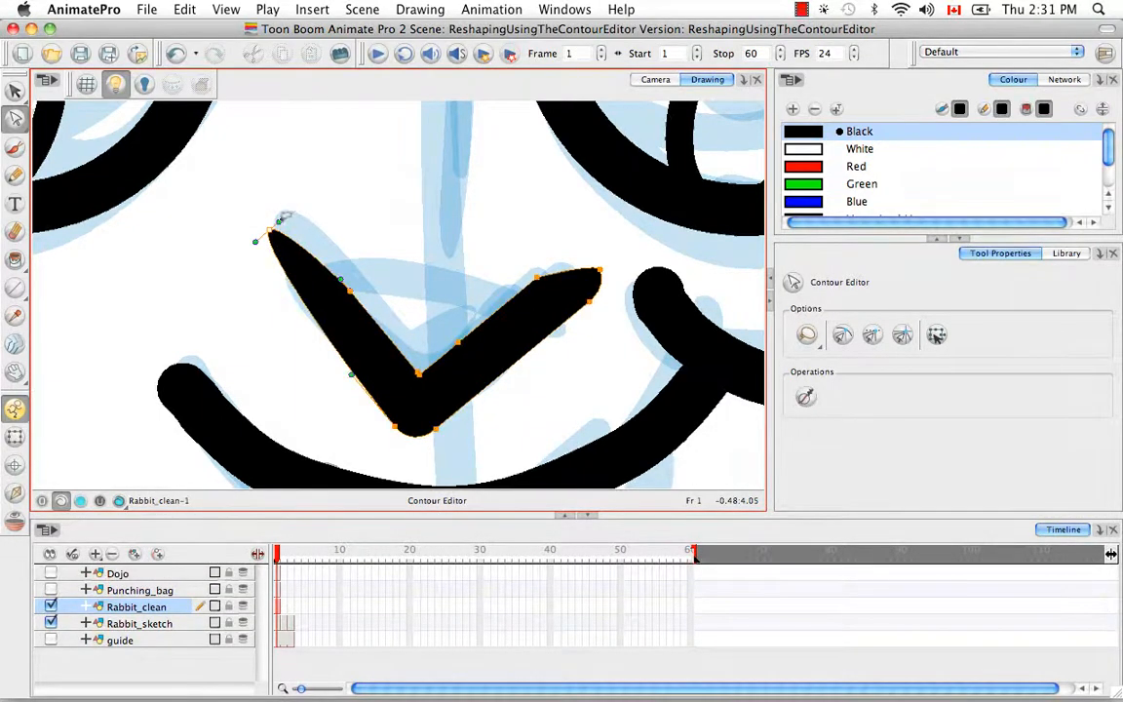
drag(280, 228, 278, 260)
click(360, 275)
click(363, 274)
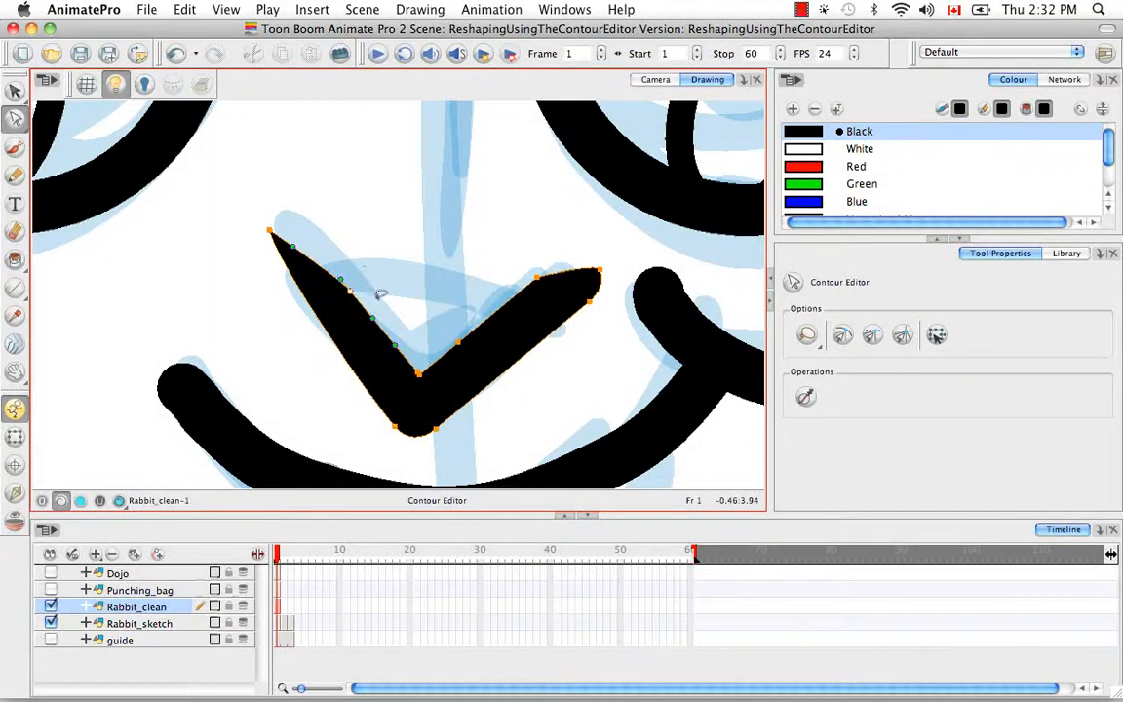
key(BackSpace)
Step: Delete the extra contour points on both edges of the nose's right arm so it tapers to a sharp tip
key(space)
drag(553, 273, 492, 276)
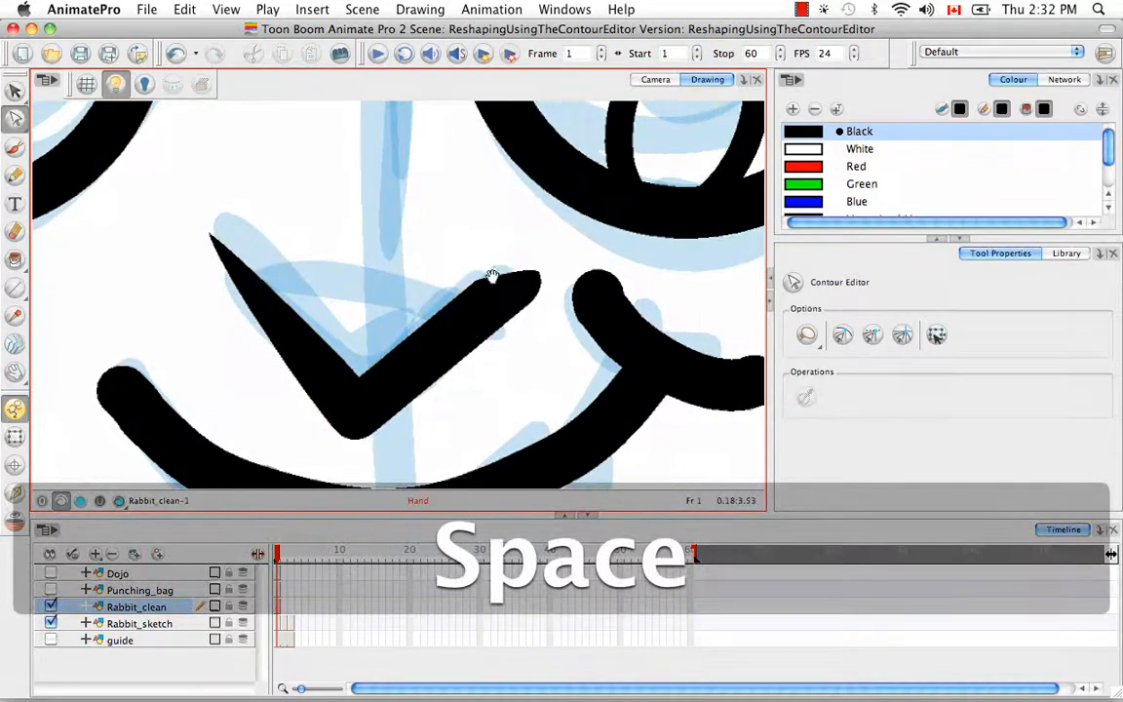
key(BackSpace)
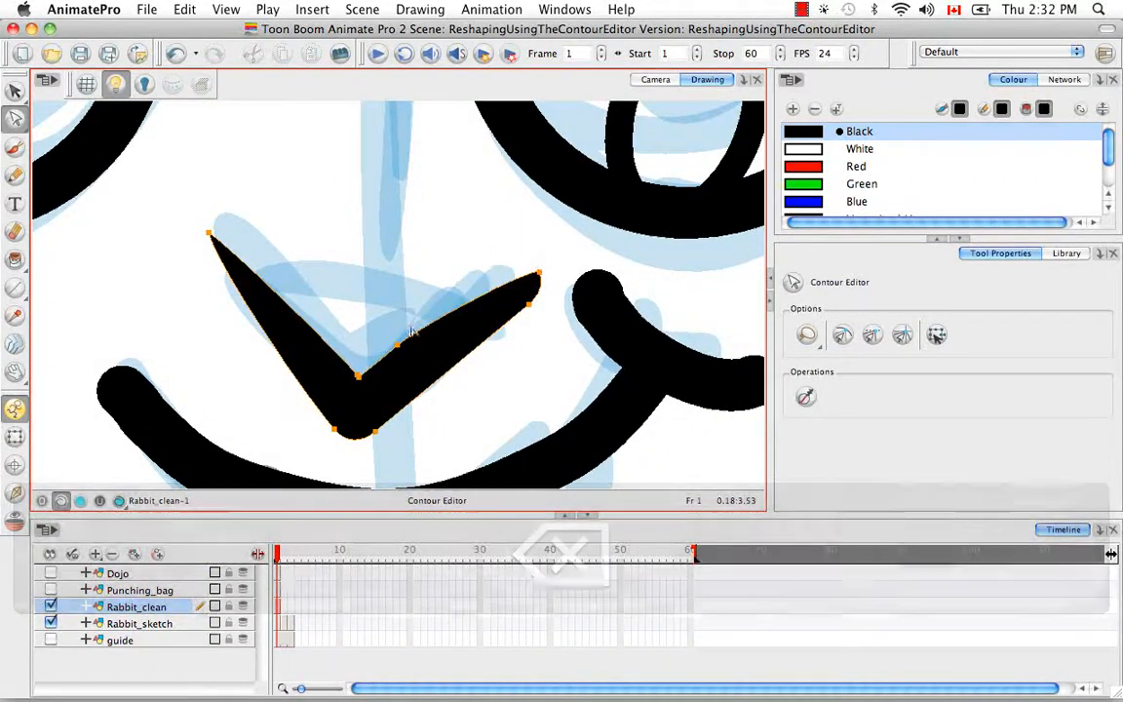
key(BackSpace)
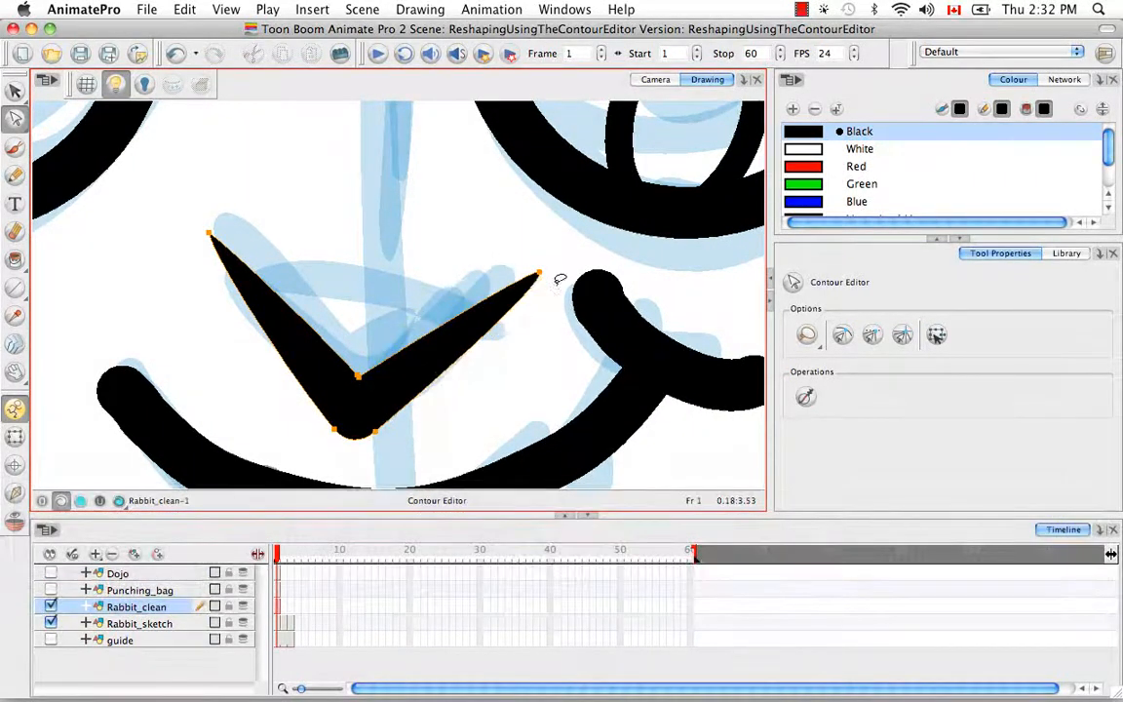
key(BackSpace)
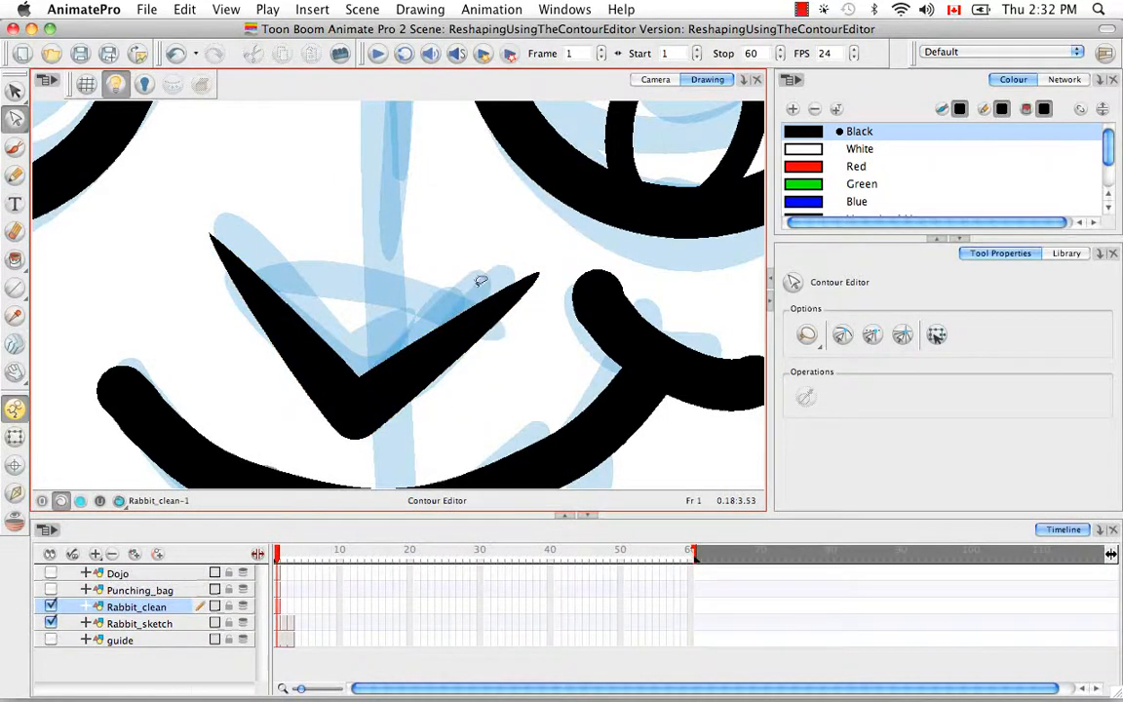
Step: Rotate the V-shaped nose slightly counter-clockwise with the Select tool and move it up over the sketched nose
key(v)
click(468, 288)
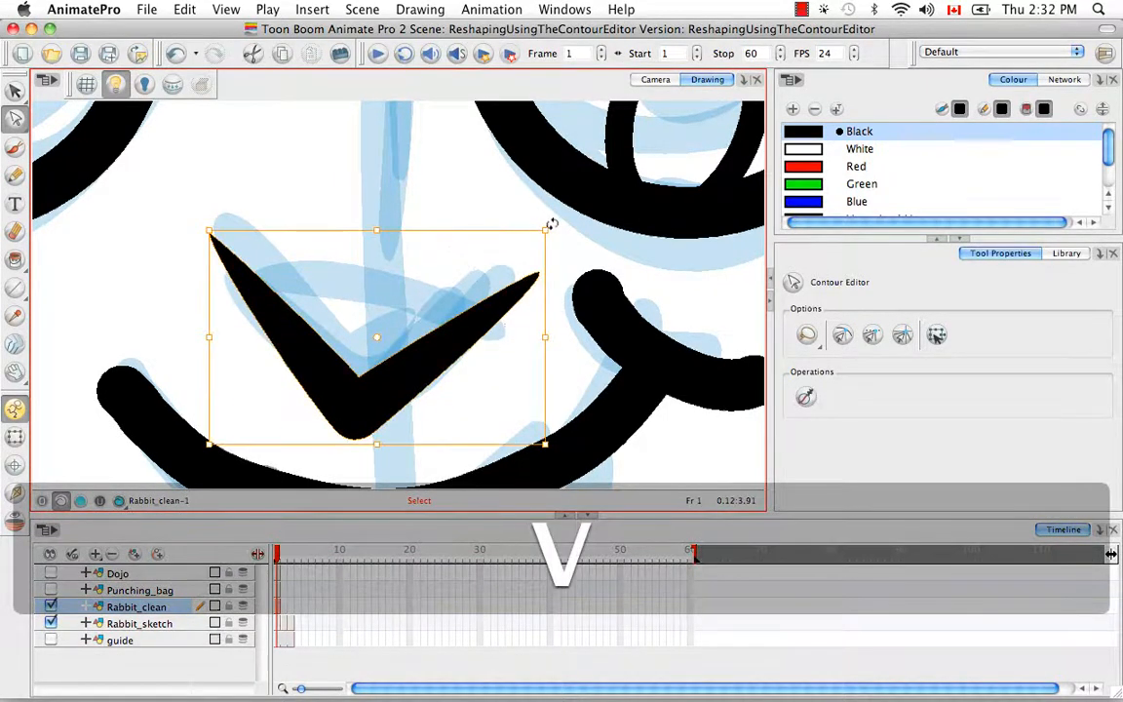
drag(552, 224, 542, 208)
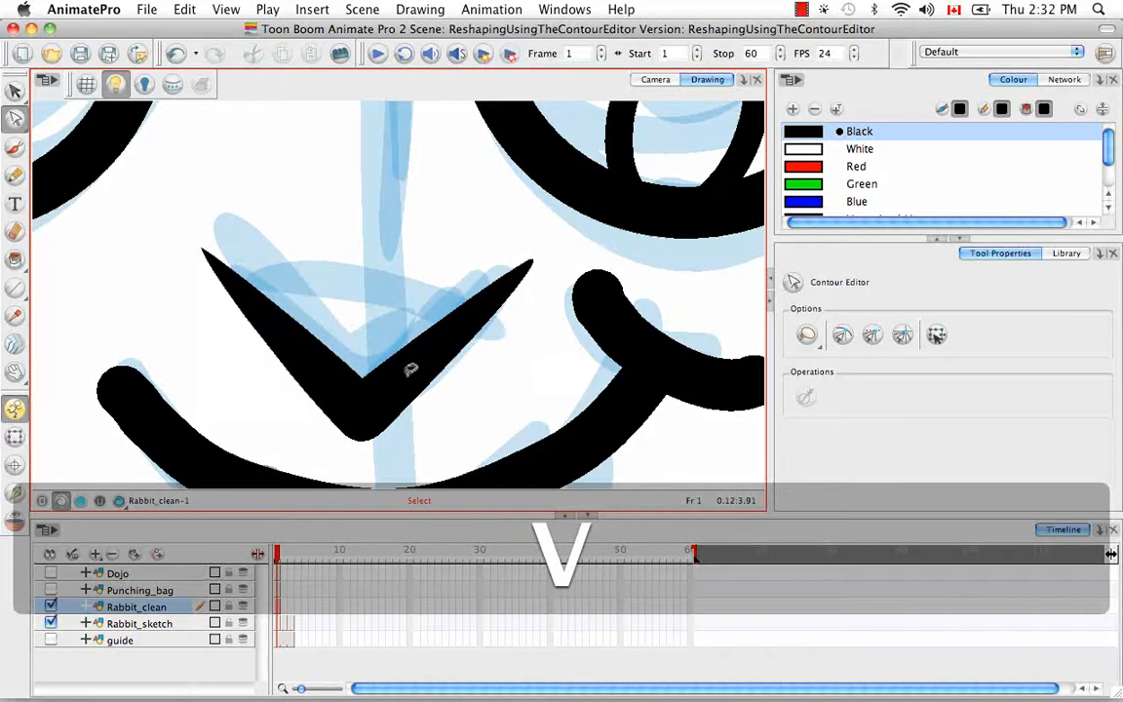
click(408, 372)
drag(412, 377, 423, 356)
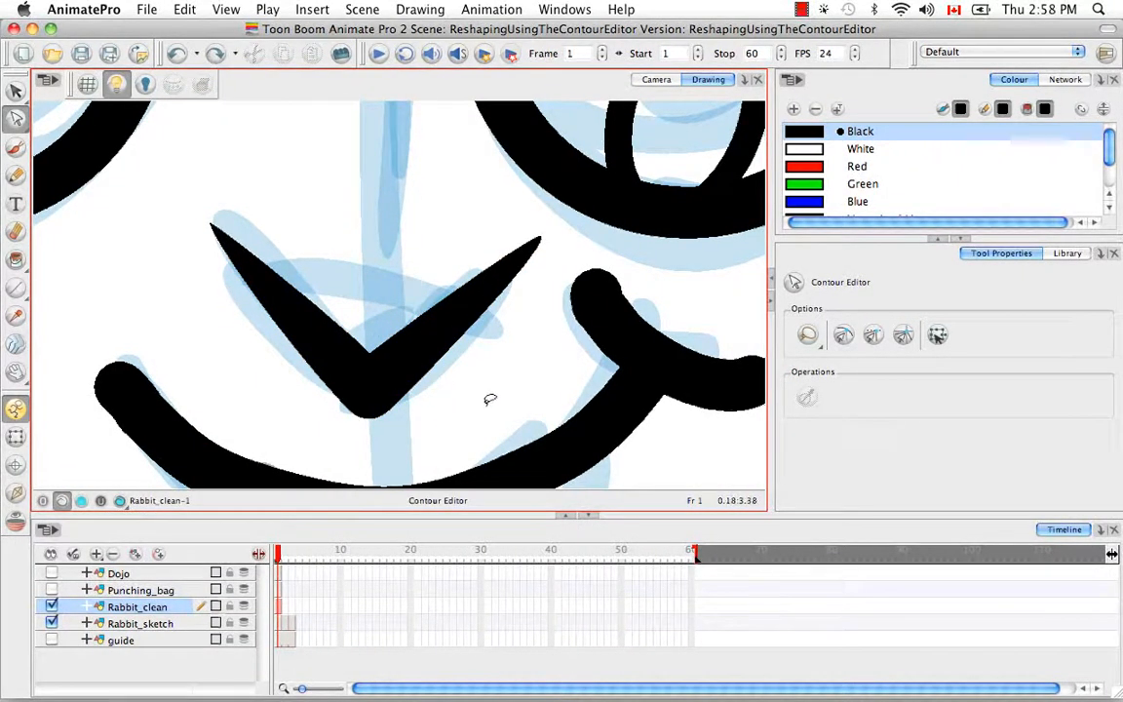
Step: Show the Contour Editor's bounding-box controls and lasso the contour points at the base of the nose's V
click(938, 337)
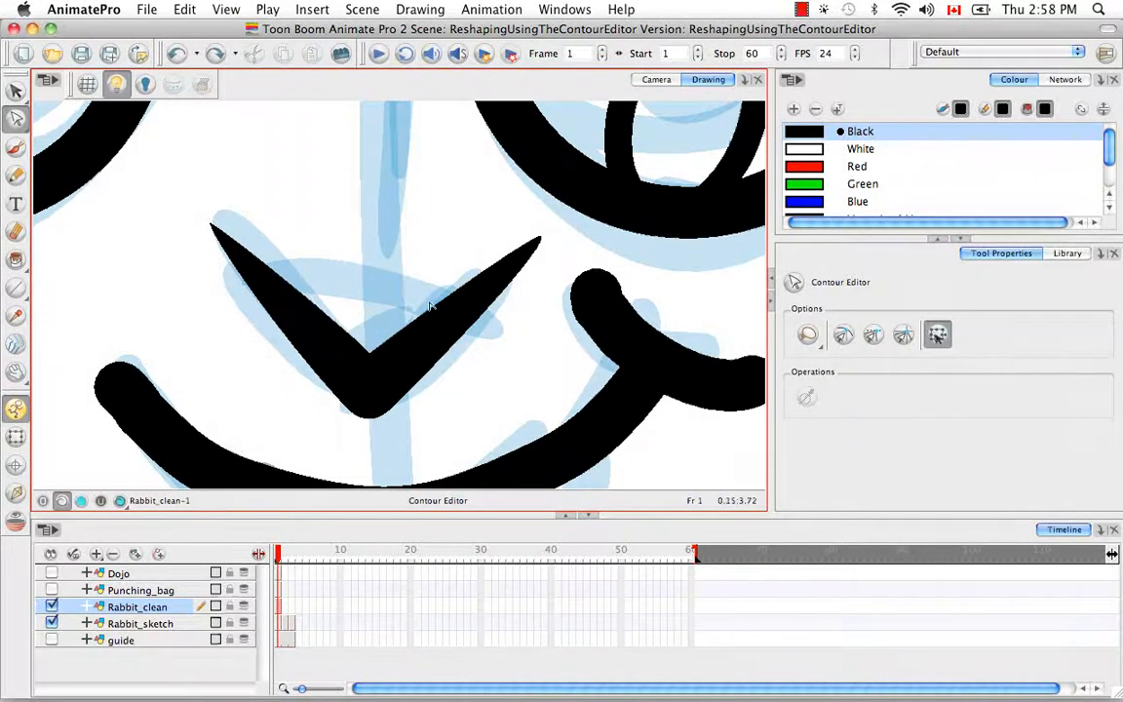
mouse_move(317, 268)
mouse_down()
mouse_move(475, 261)
mouse_move(473, 418)
mouse_move(321, 431)
mouse_move(283, 333)
mouse_move(284, 269)
mouse_move(344, 264)
mouse_move(320, 267)
mouse_up()
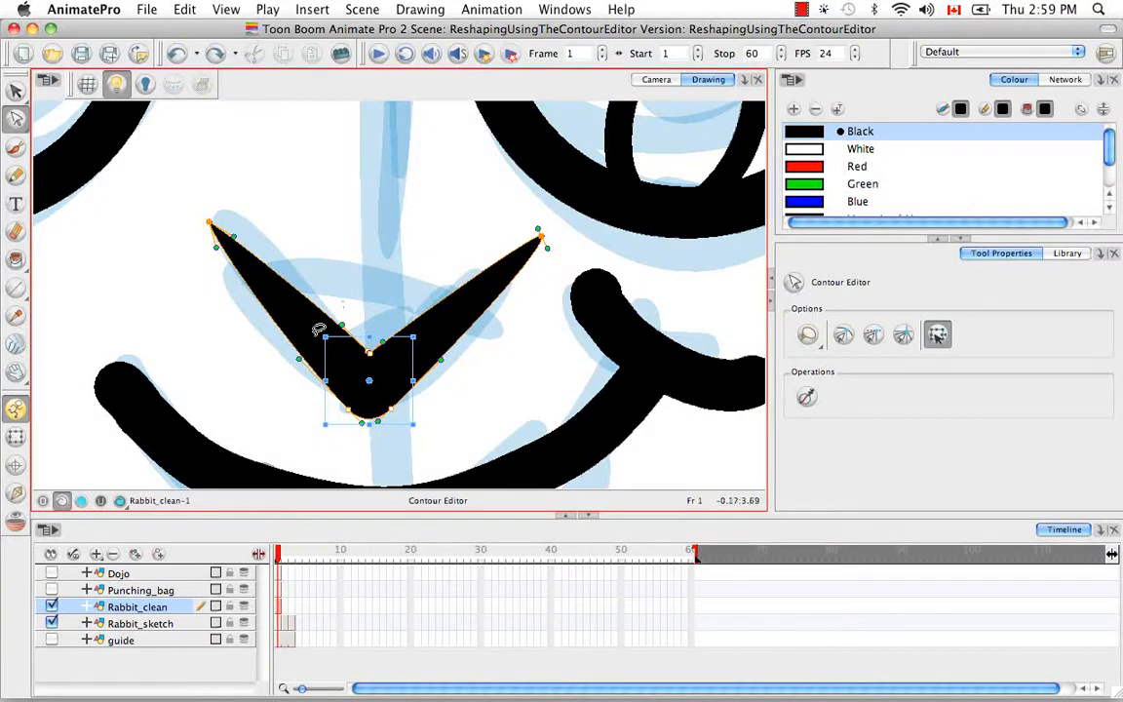
Step: Try rotating the selected points at the nose's base clockwise with the bounding box, and undo the rotation
click(413, 423)
drag(414, 419, 382, 440)
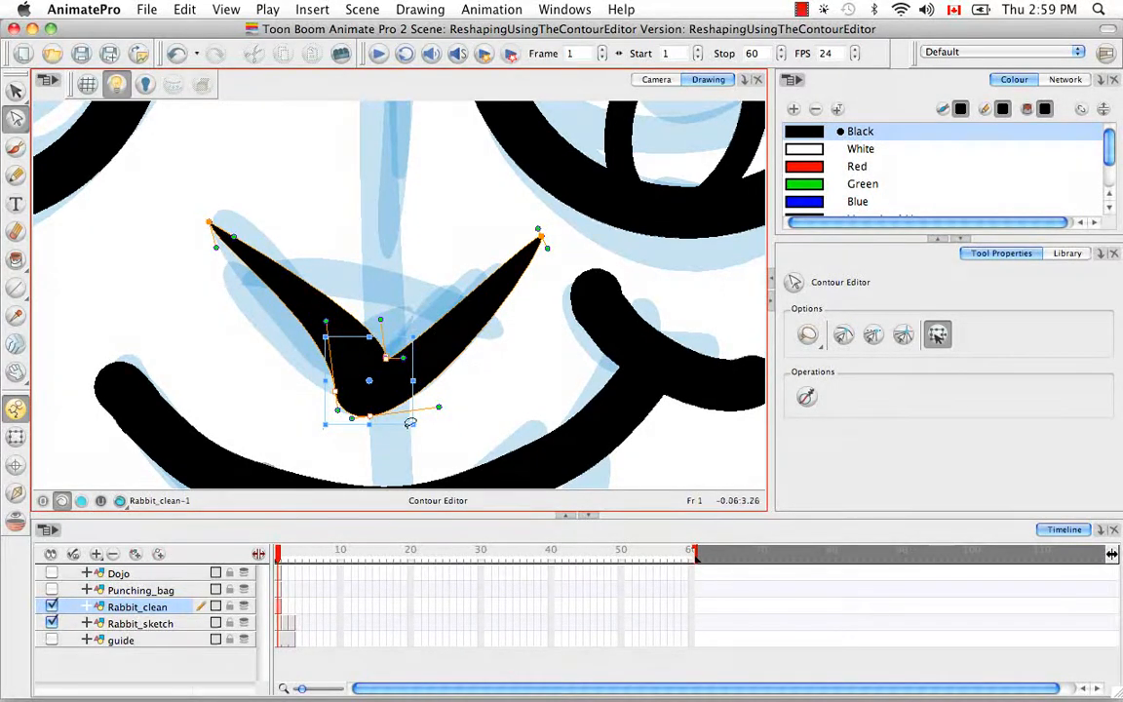
click(484, 383)
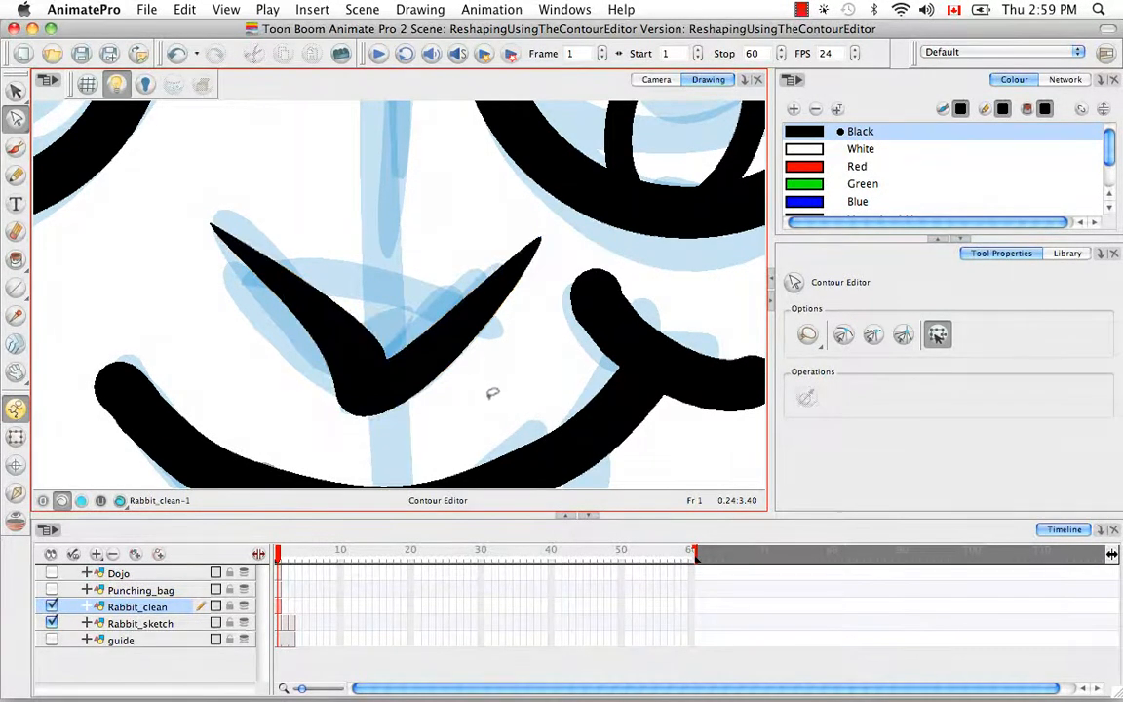
key(super+z)
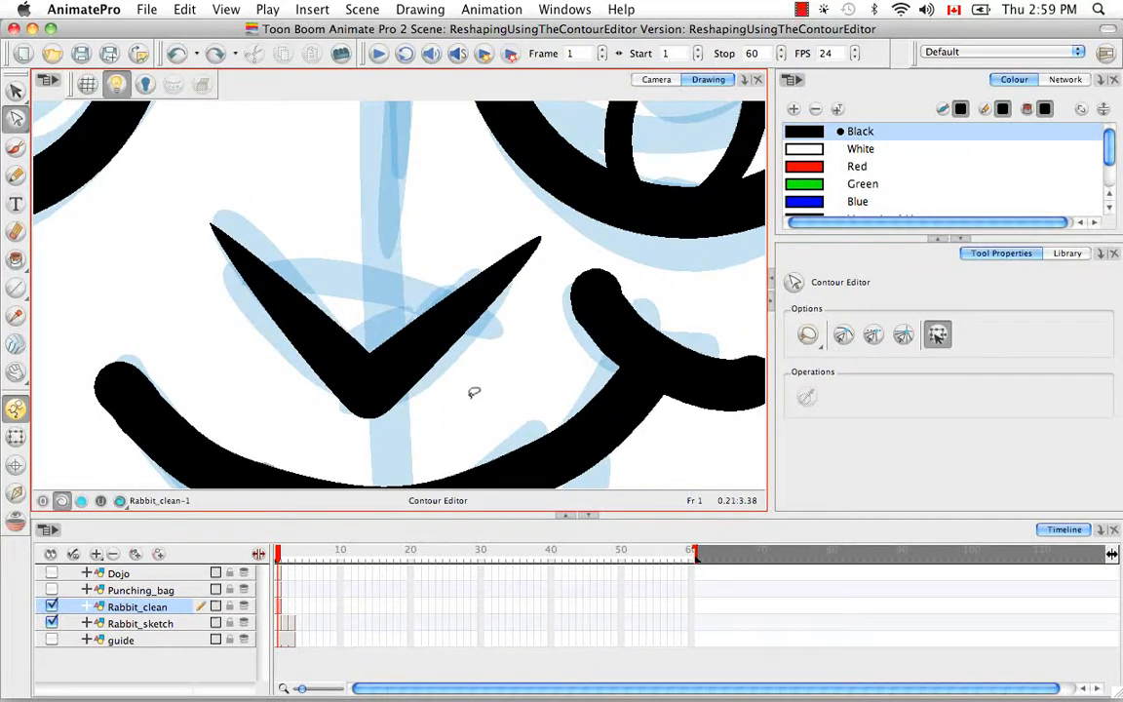
scroll(474, 392, down, 4)
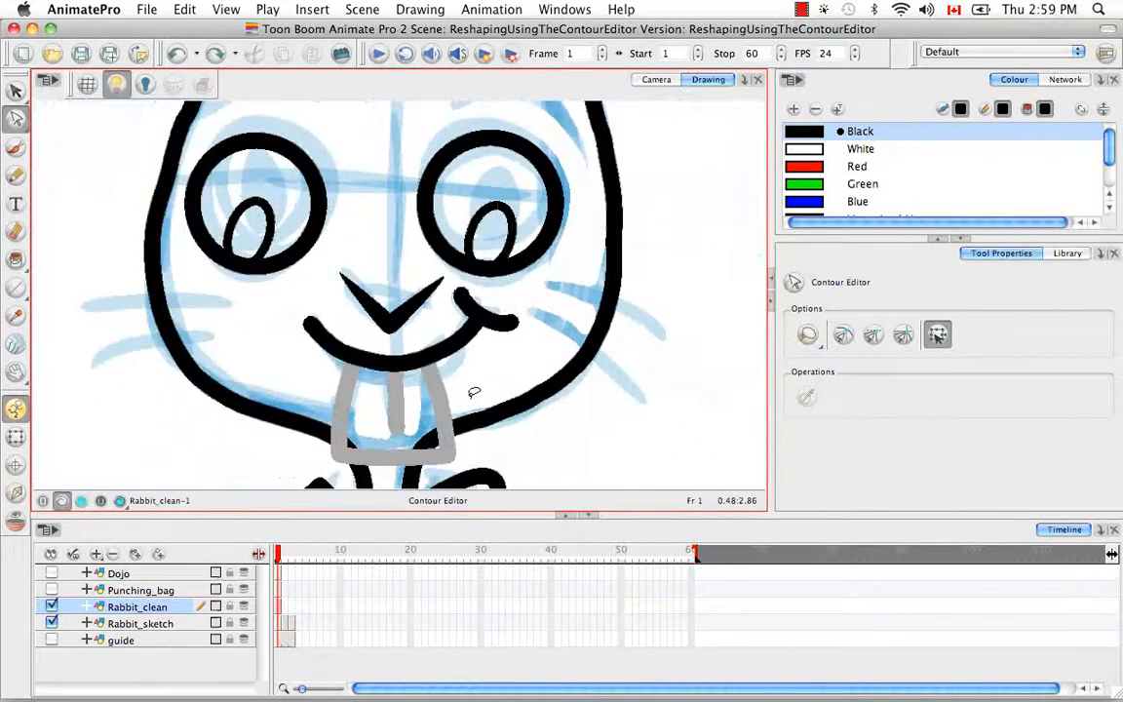
key(shift+m)
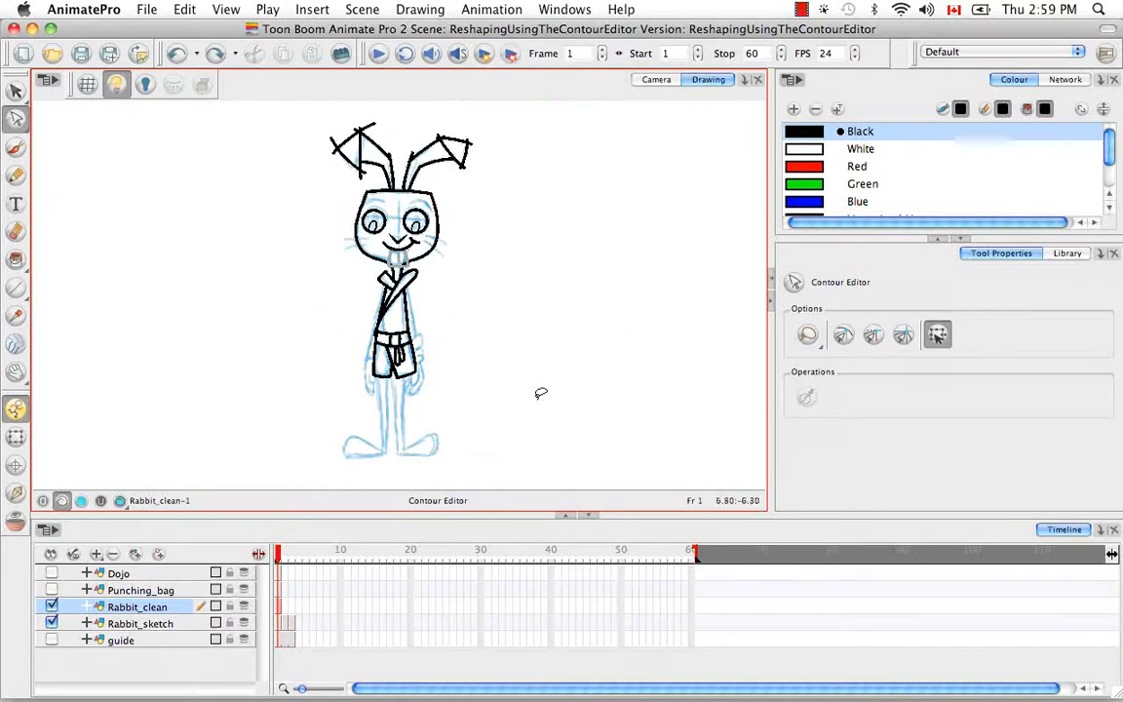